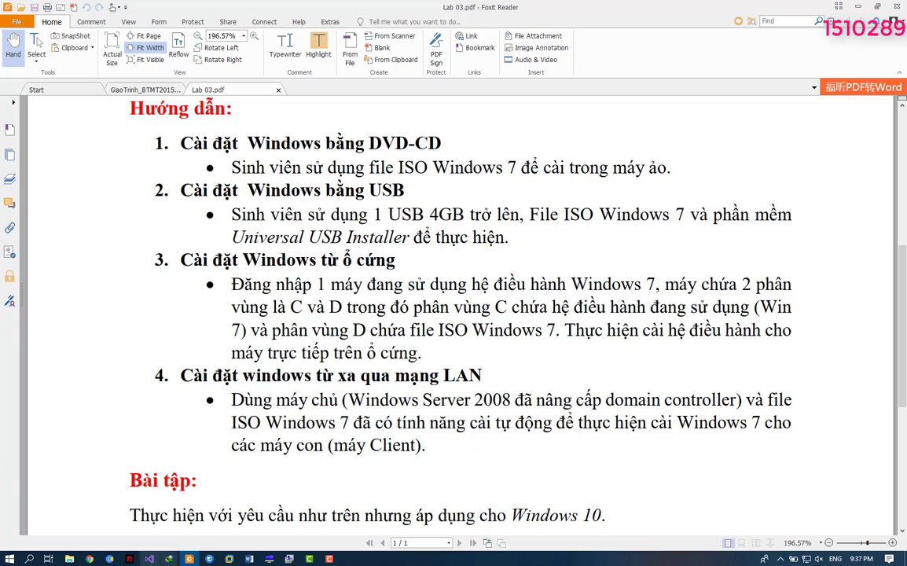
- Switch to VMware Workstation and open the hardware settings of the Lab03_Bai02_CaiWinUSB virtual machine
mouse_move(229, 558)
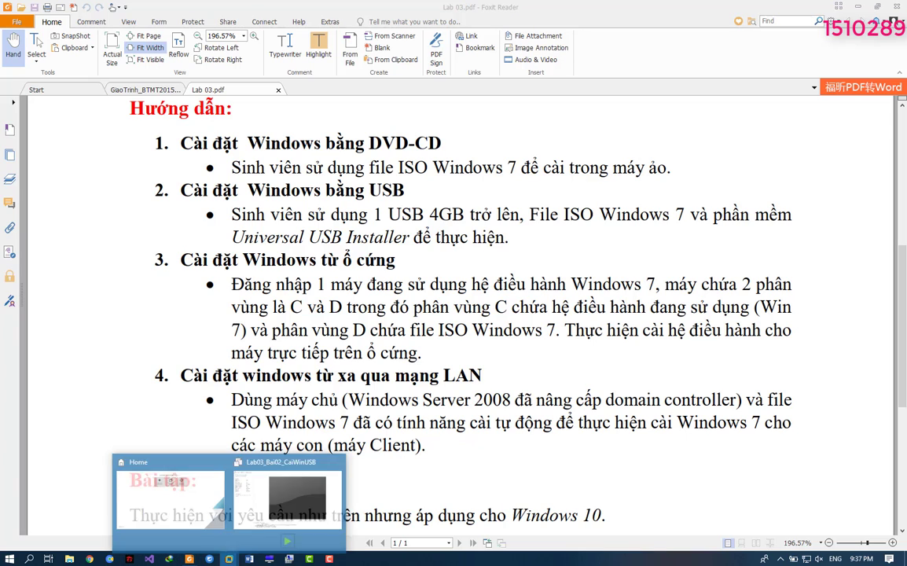
left_click(324, 495)
left_click(47, 150)
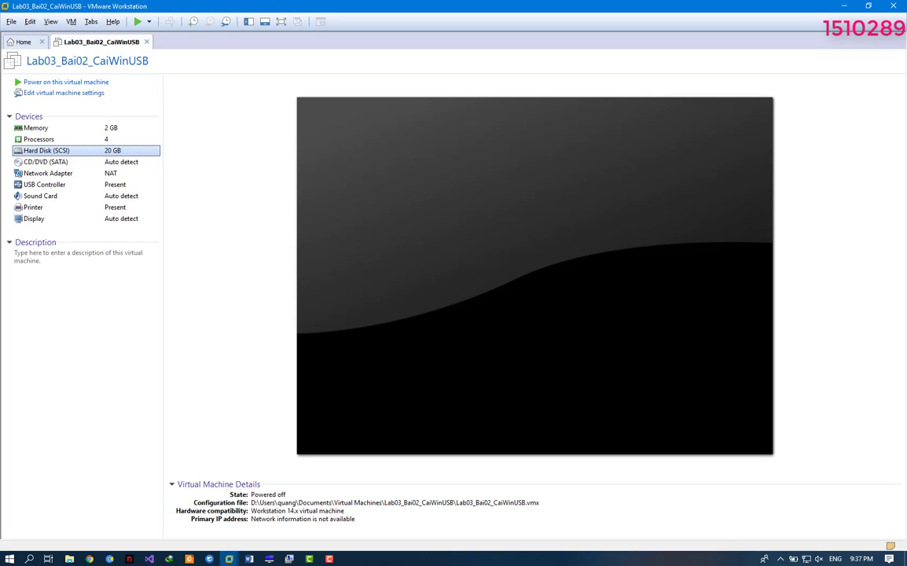
double_click(48, 150)
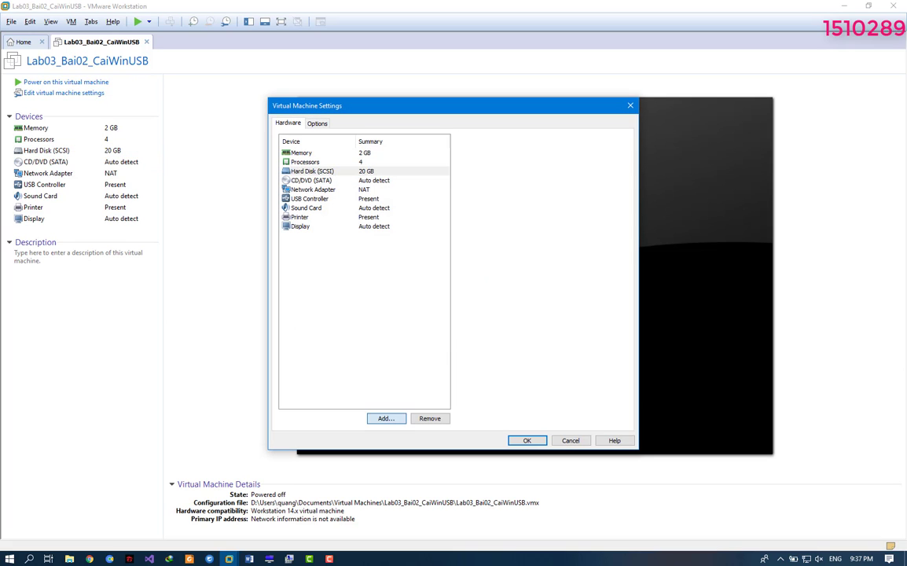
- Add a new 20 GB virtual hard disk to the virtual machine, stored as Lab03_Bai02_CaiWinUSB-0.vmdk, and save the settings
left_click(385, 419)
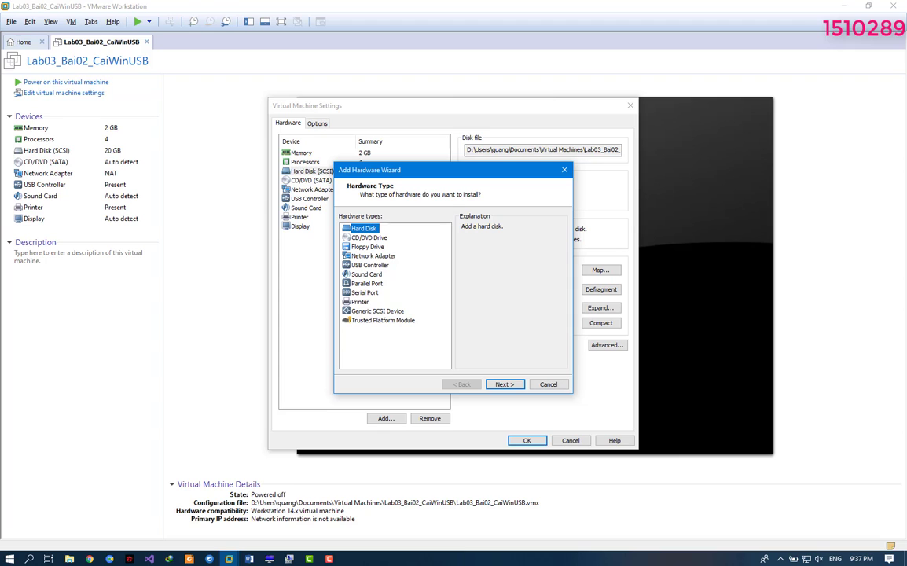
left_click(505, 383)
left_click(505, 384)
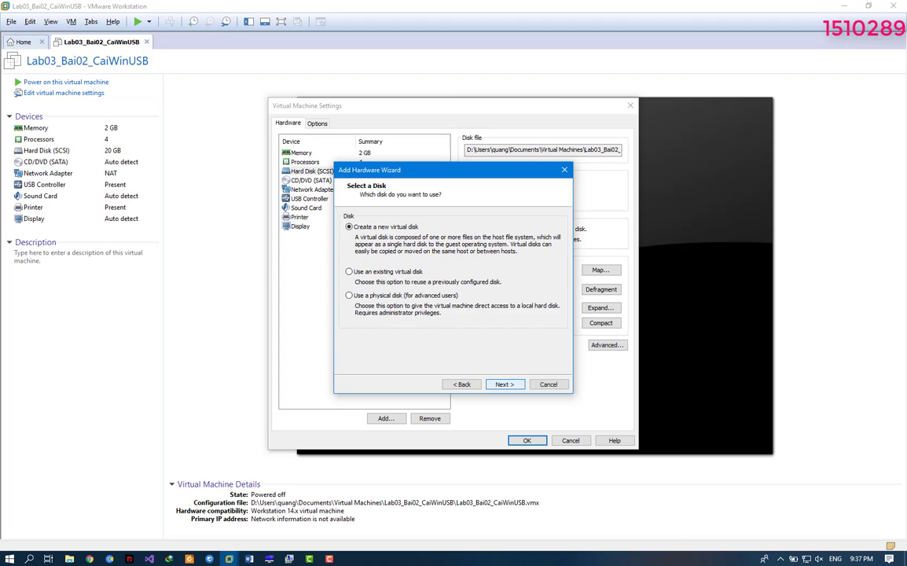
left_click(505, 383)
key("Return")
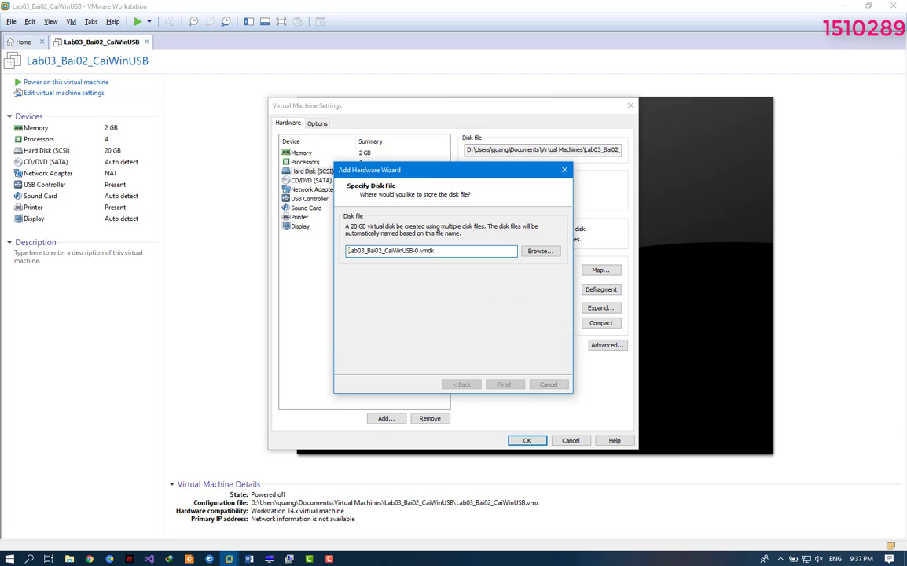
key("Return")
key("Return")
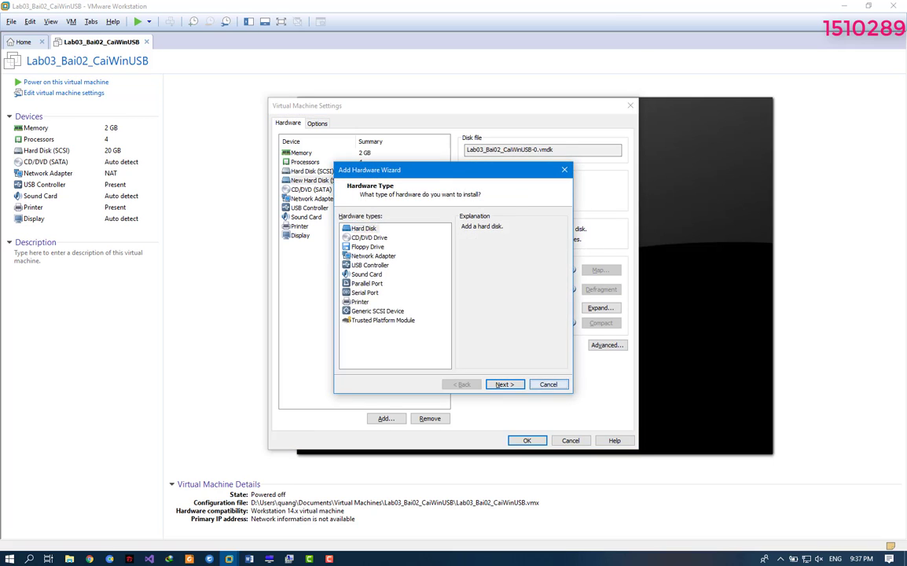
key("Escape")
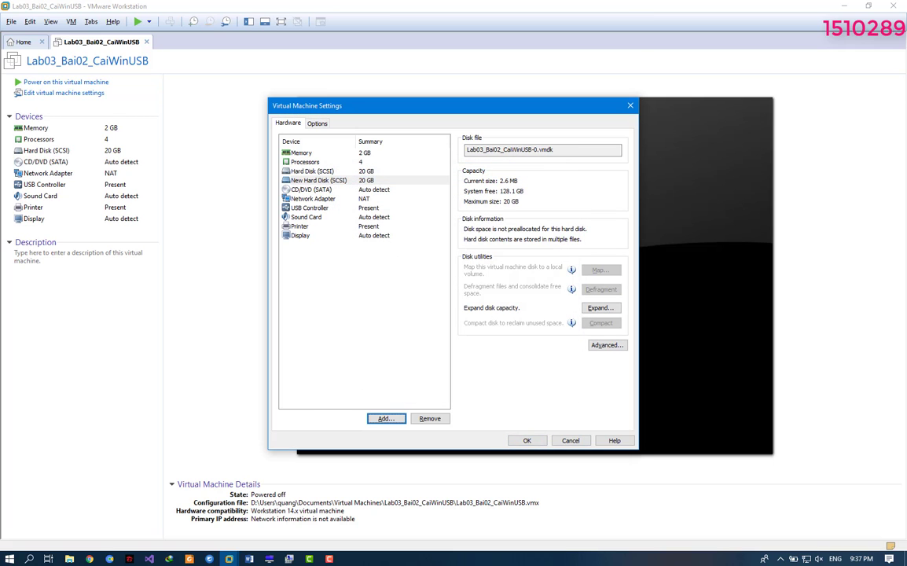
key("Return")
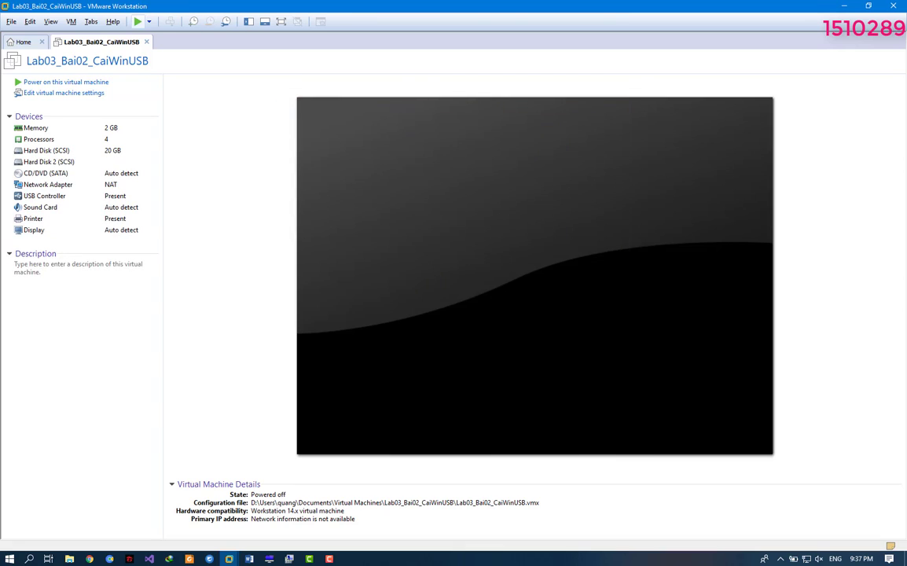
- Power on the virtual machine and refresh the Windows 7 guest desktop
key("ctrl+b")
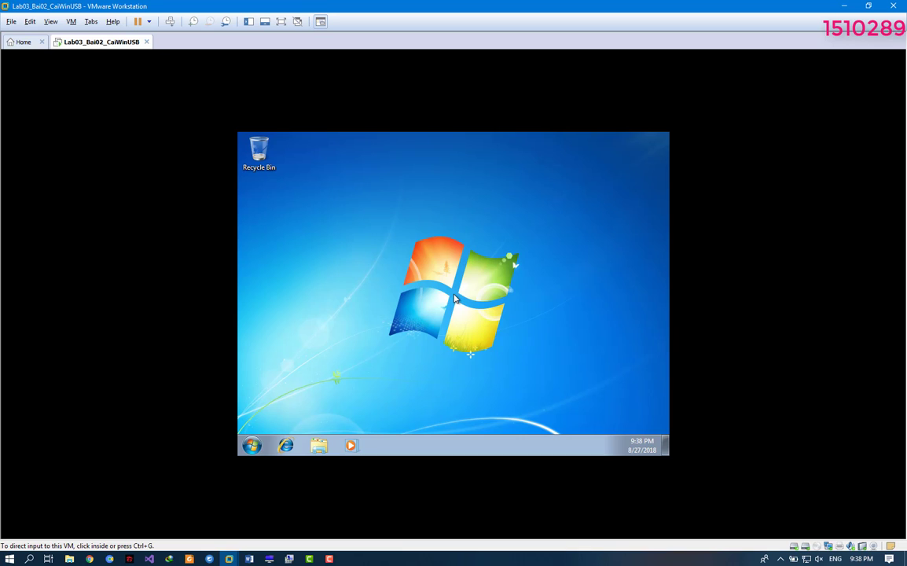
right_click(309, 189)
left_click(320, 217)
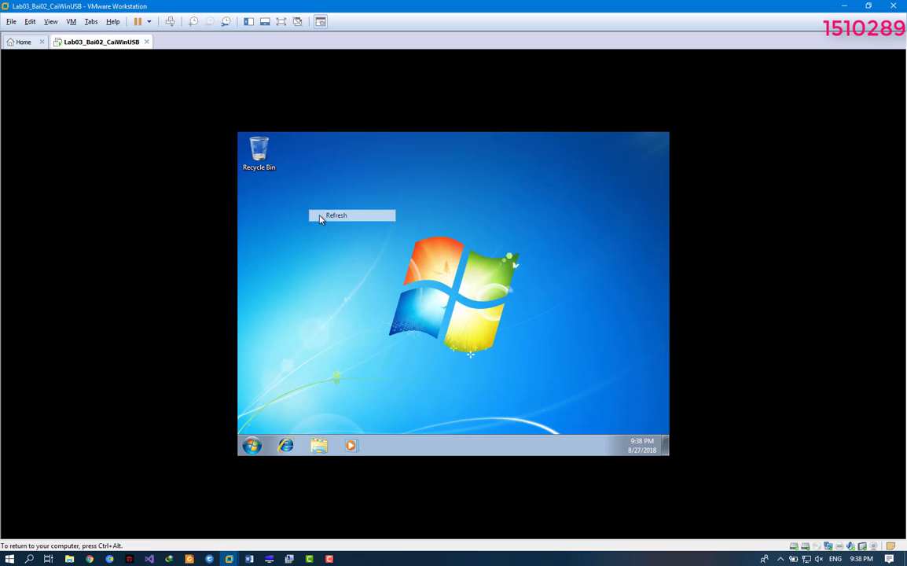
- Set the guest's screen resolution to 1600 × 1200 and keep the new display settings
right_click(320, 219)
left_click(338, 305)
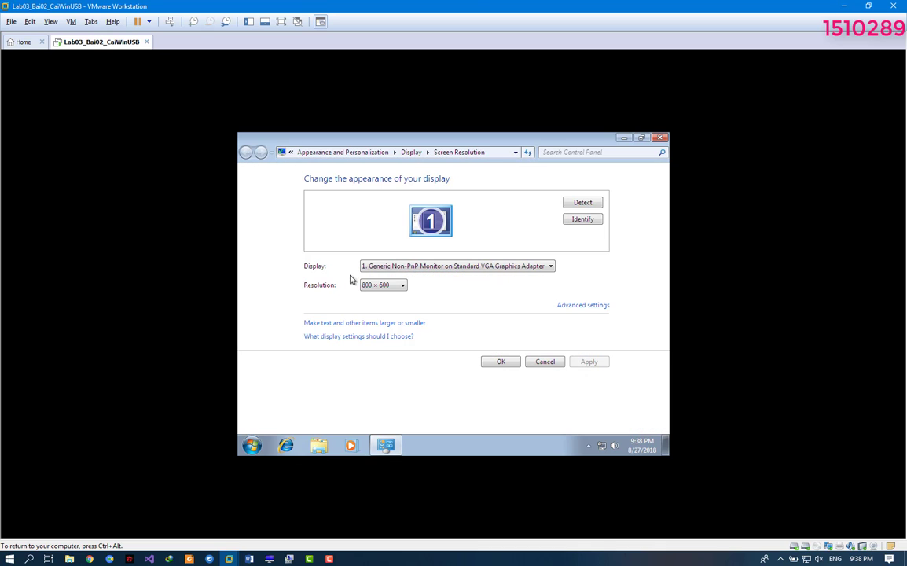
left_click(394, 284)
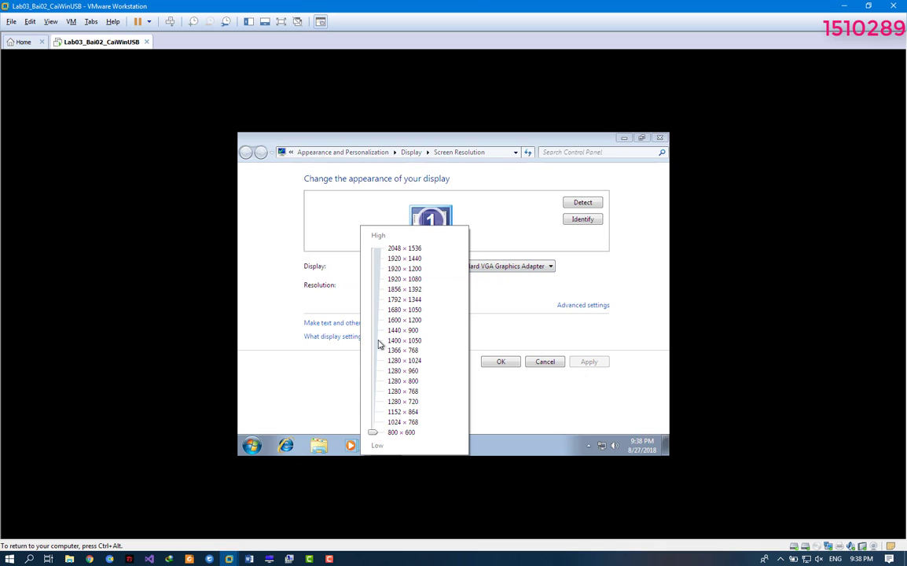
left_click_drag(380, 344, 374, 319)
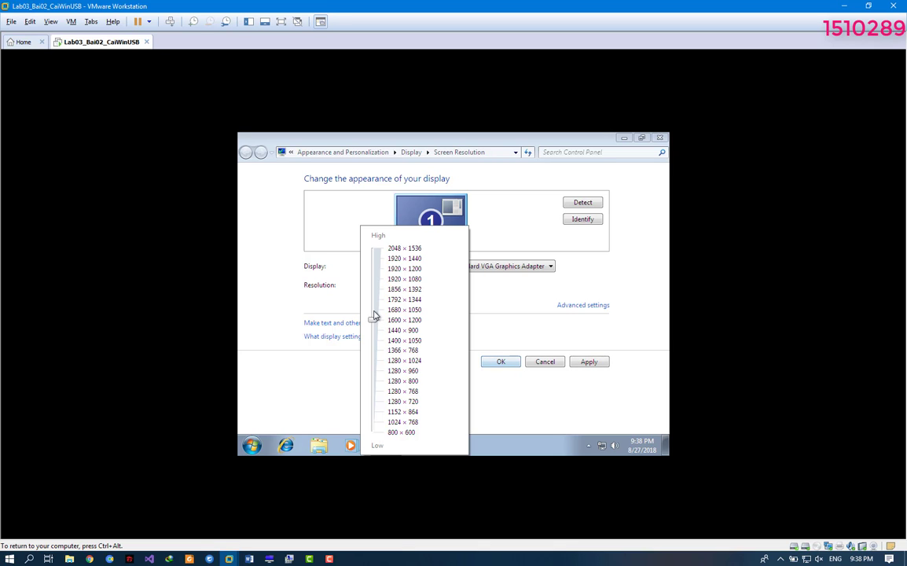
left_click(498, 363)
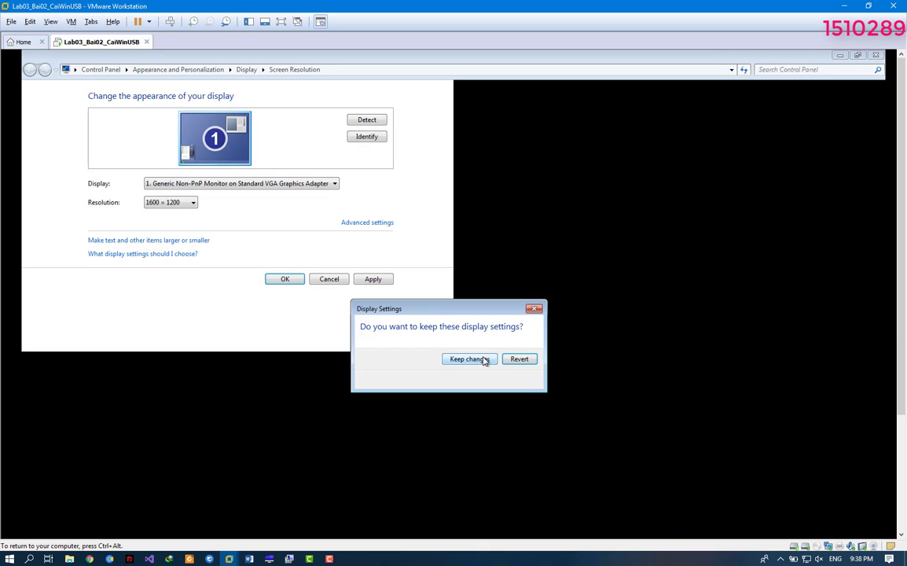
left_click(484, 361)
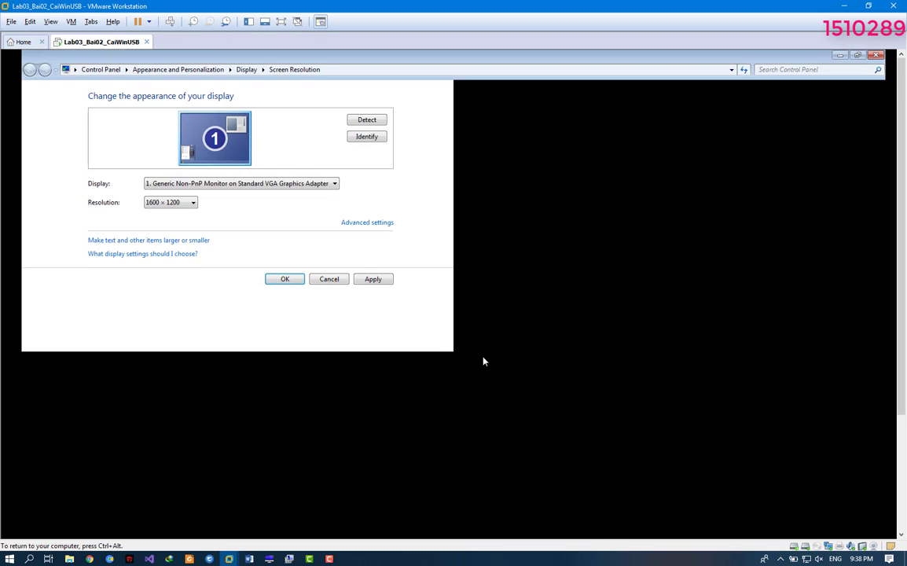
- Set the guest's screen resolution to 1366 × 768 and keep the new display settings
right_click(277, 158)
left_click(318, 244)
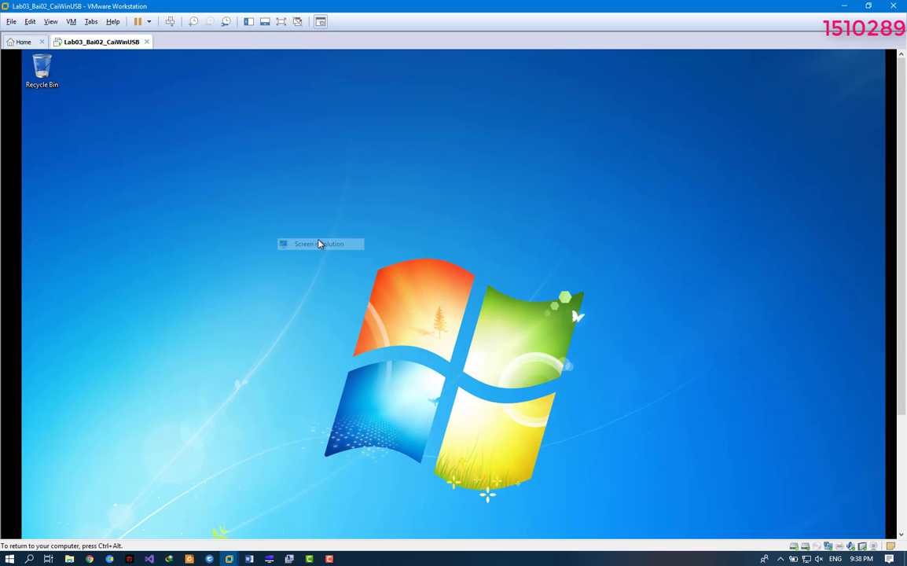
left_click(51, 21)
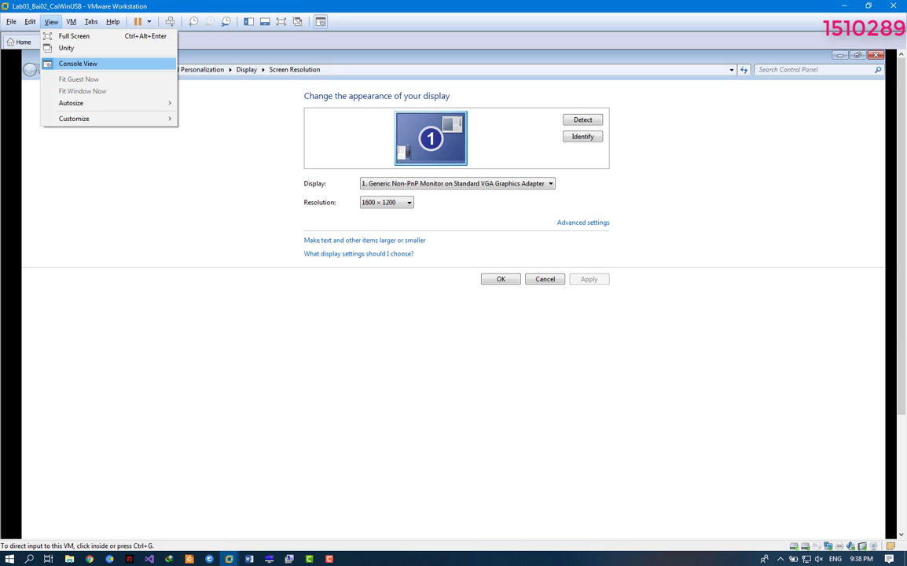
left_click(376, 208)
left_click(376, 206)
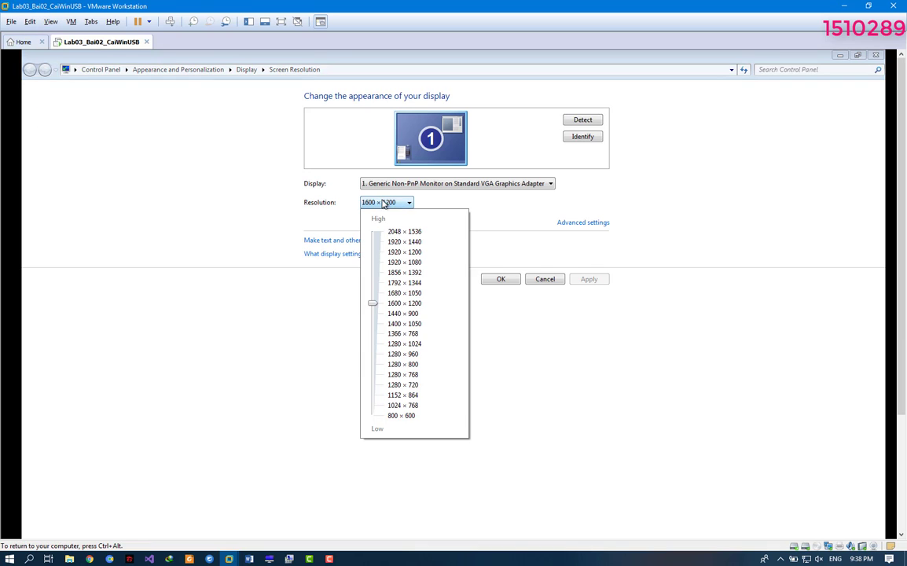
left_click_drag(372, 303, 374, 333)
left_click(489, 317)
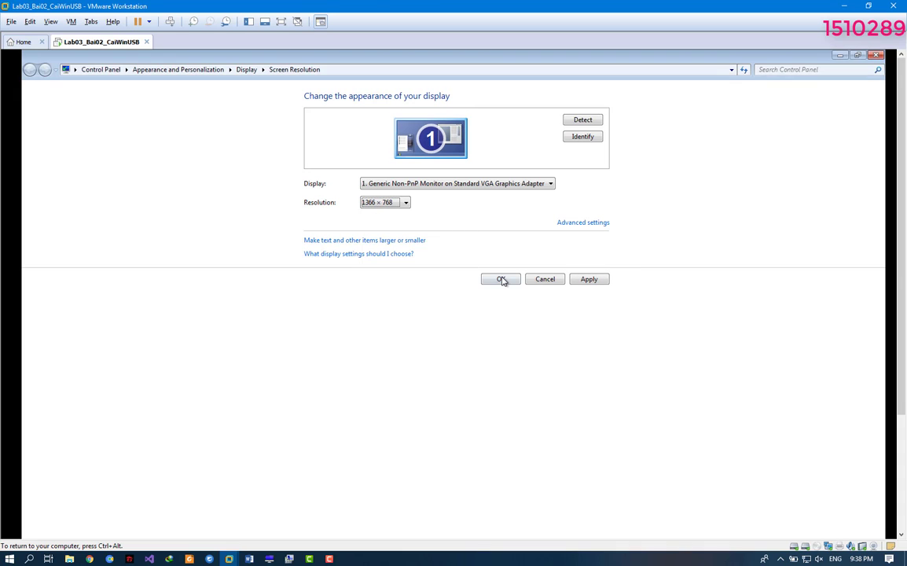
left_click(501, 279)
left_click(469, 280)
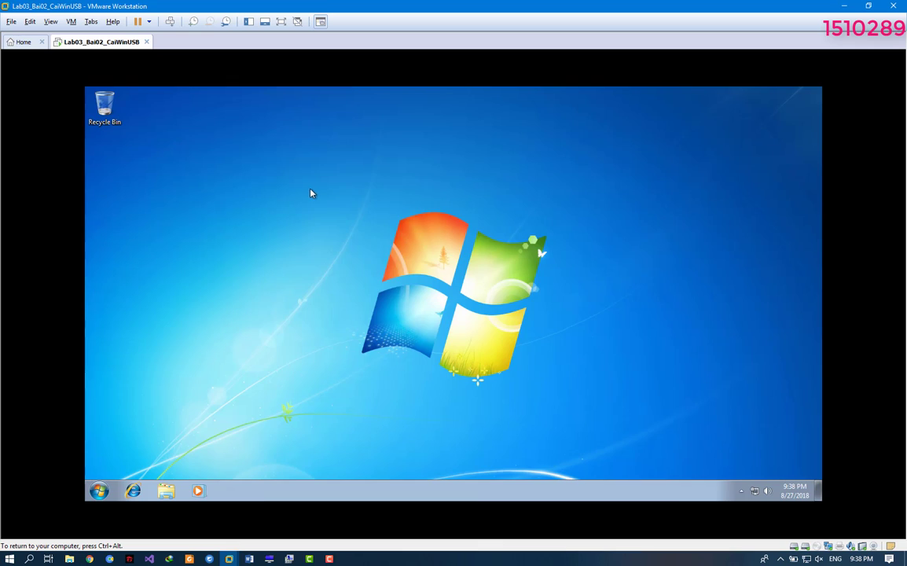
right_click(310, 189)
left_click(338, 218)
left_click(50, 22)
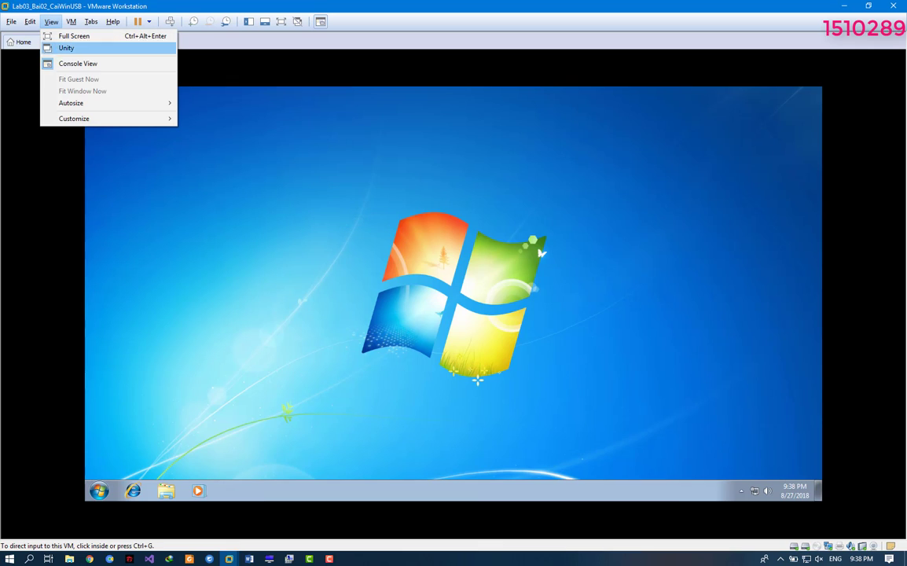
mouse_move(79, 103)
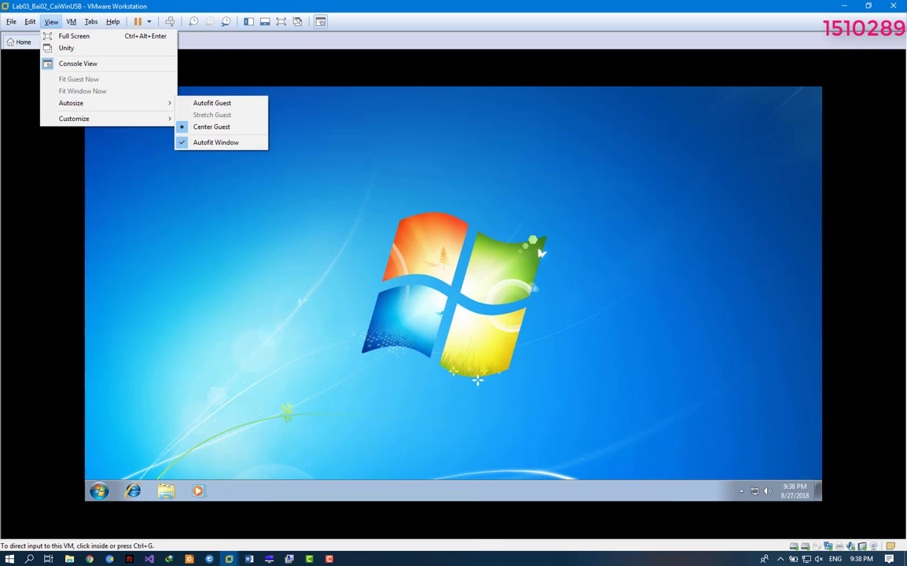
left_click(122, 133)
right_click(166, 182)
left_click(193, 213)
right_click(115, 97)
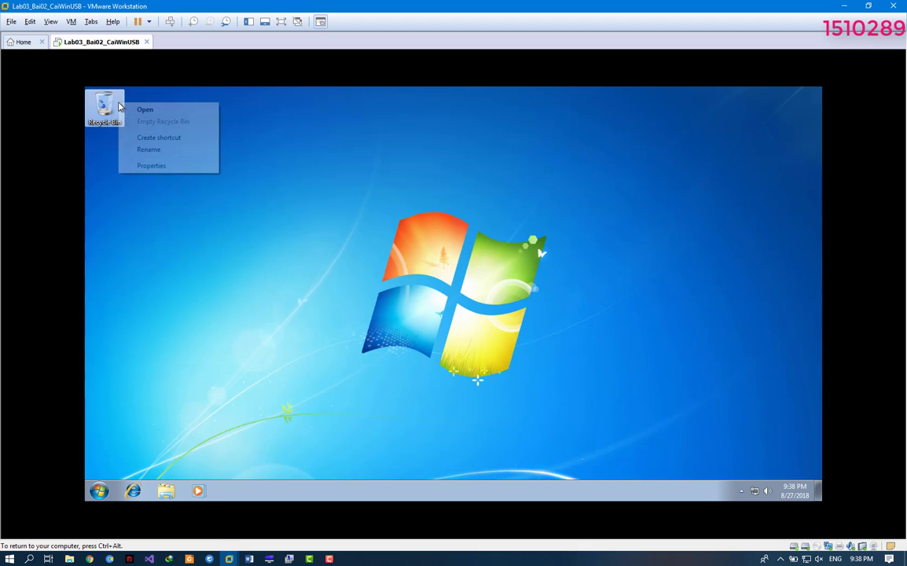
left_click(143, 166)
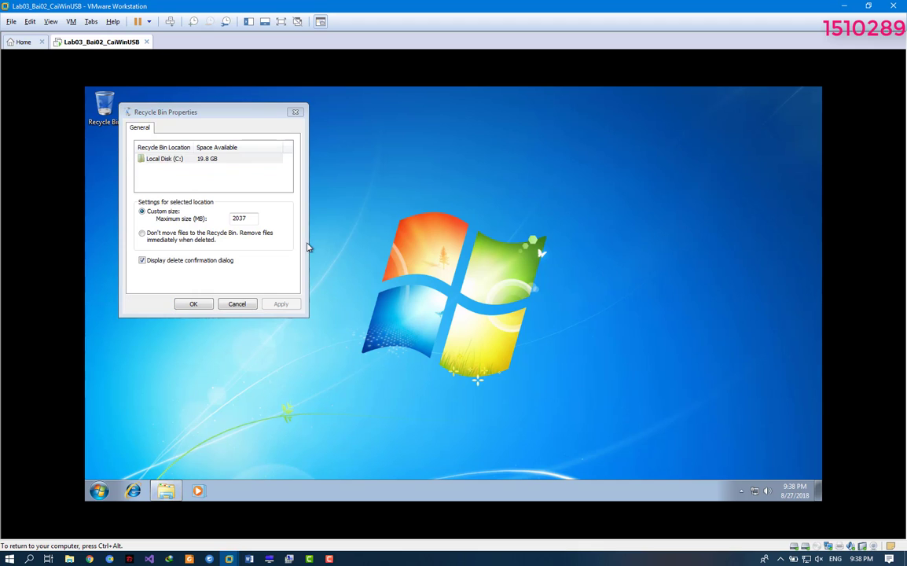
left_click(240, 305)
- Open the Personalization settings of the guest desktop
right_click(271, 291)
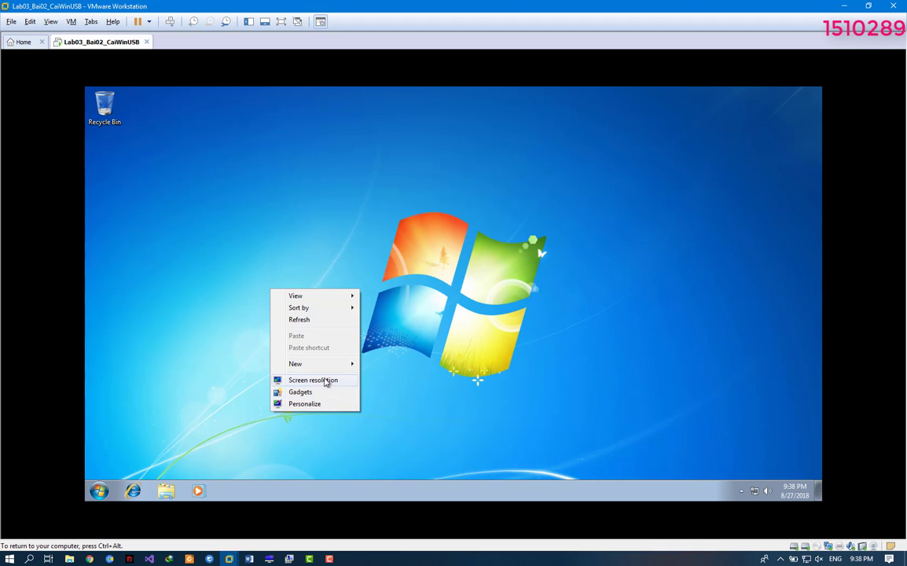
left_click(314, 404)
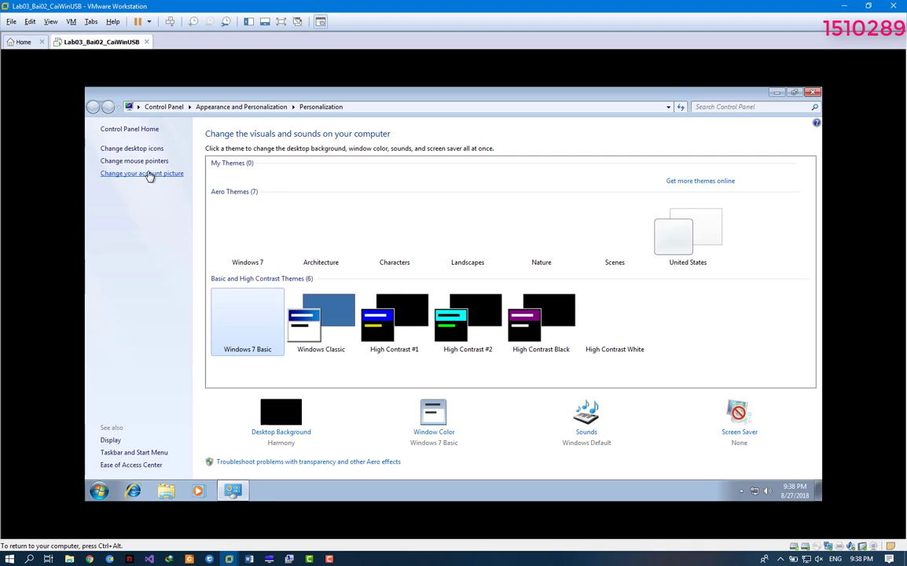
left_click(144, 162)
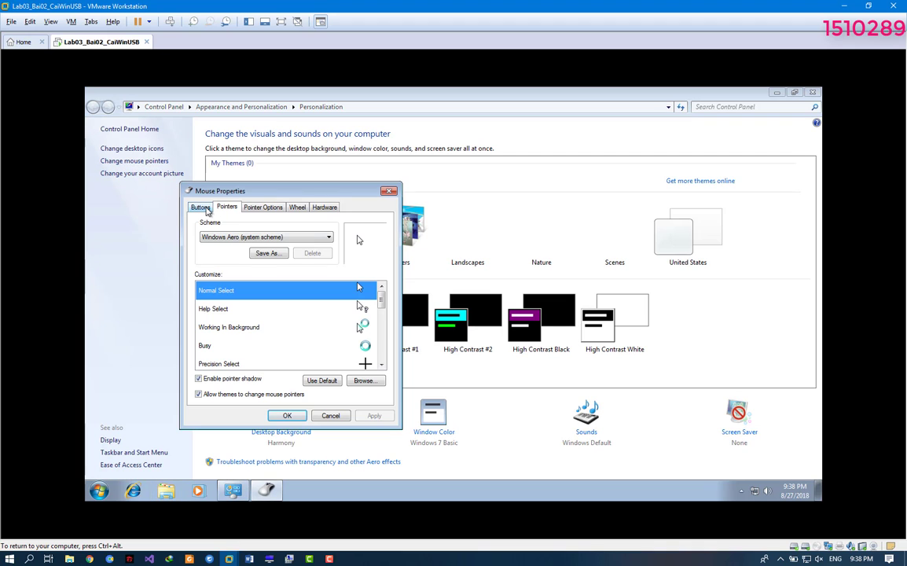
left_click(200, 207)
left_click(389, 191)
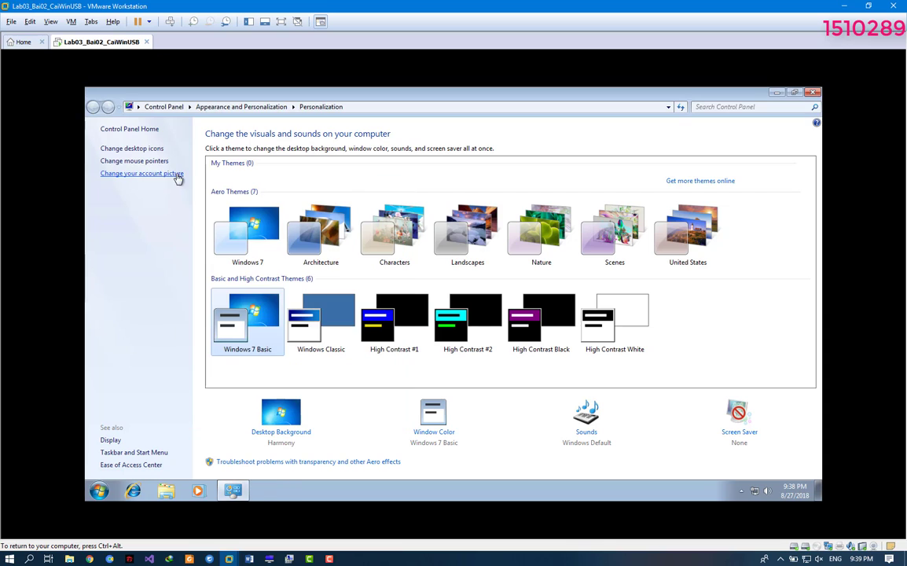
- Enable the Computer and User's Files desktop icons in the guest and close the Personalization window
left_click(138, 148)
left_click(129, 164)
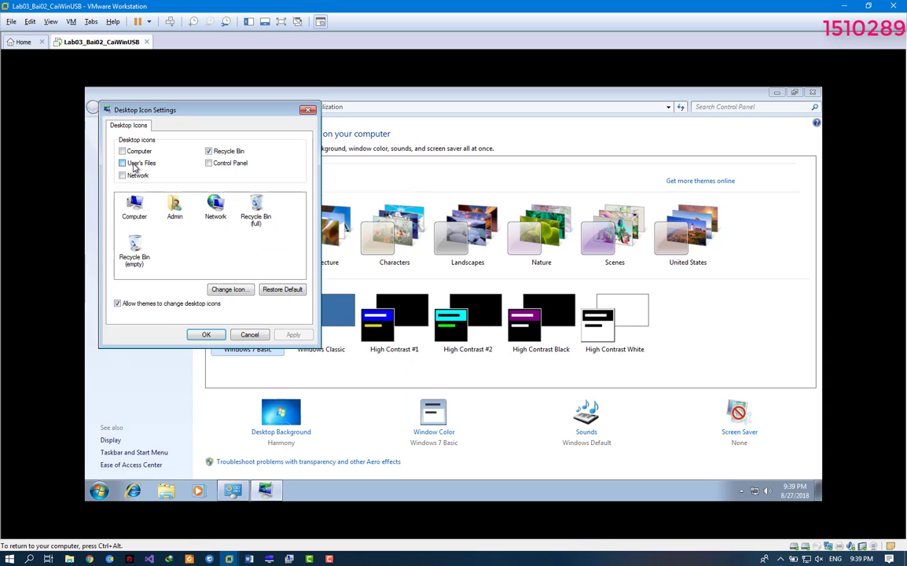
left_click(130, 151)
left_click(205, 336)
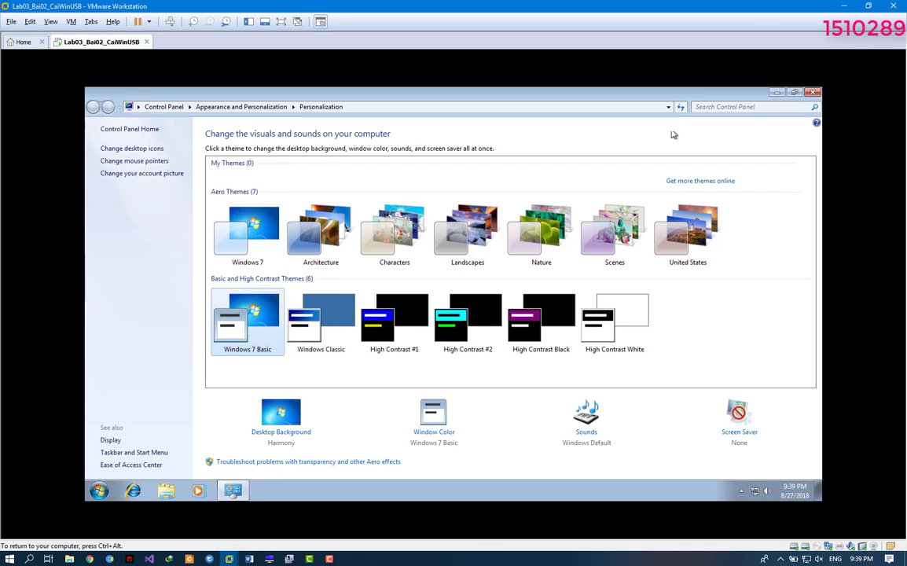
left_click(812, 92)
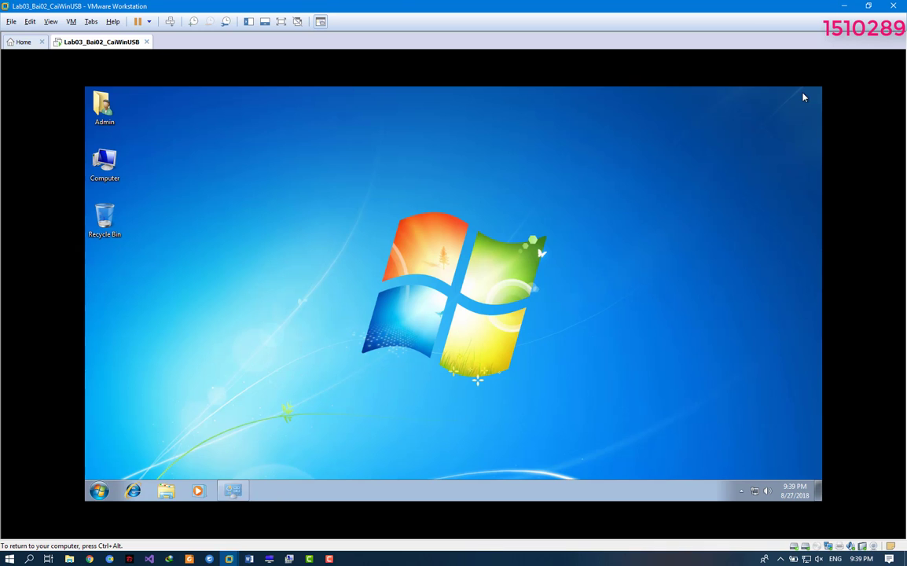
- Open Computer Management in the guest and display Disk Management
right_click(102, 160)
left_click(102, 181)
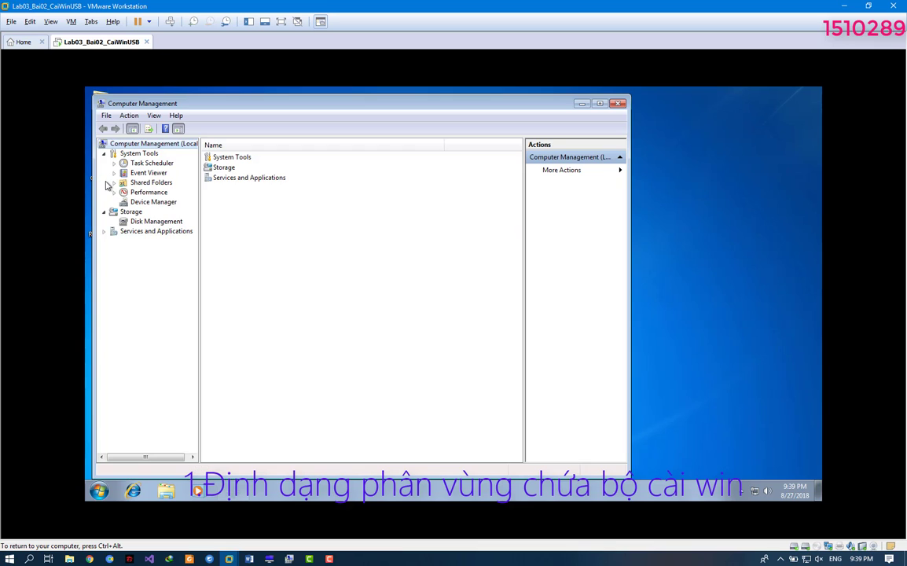
left_click(150, 203)
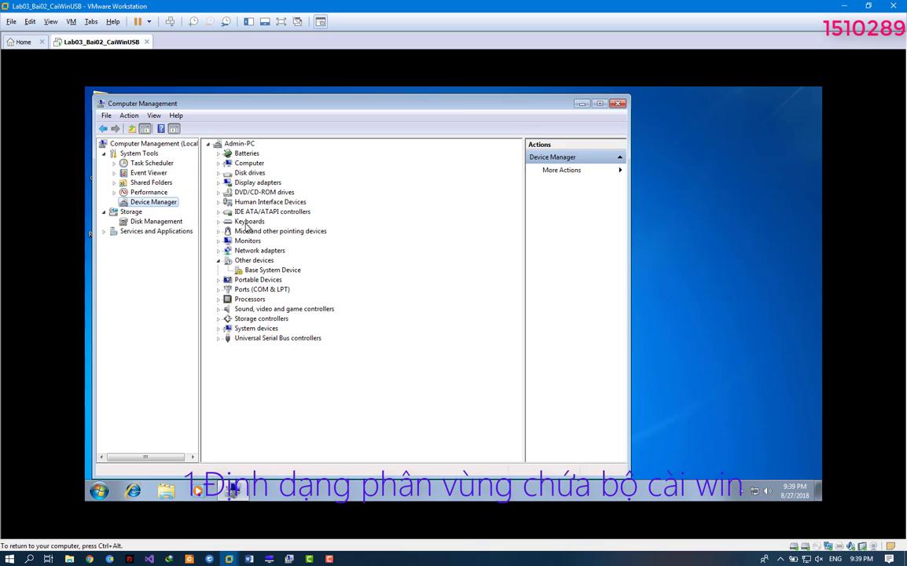
left_click(164, 223)
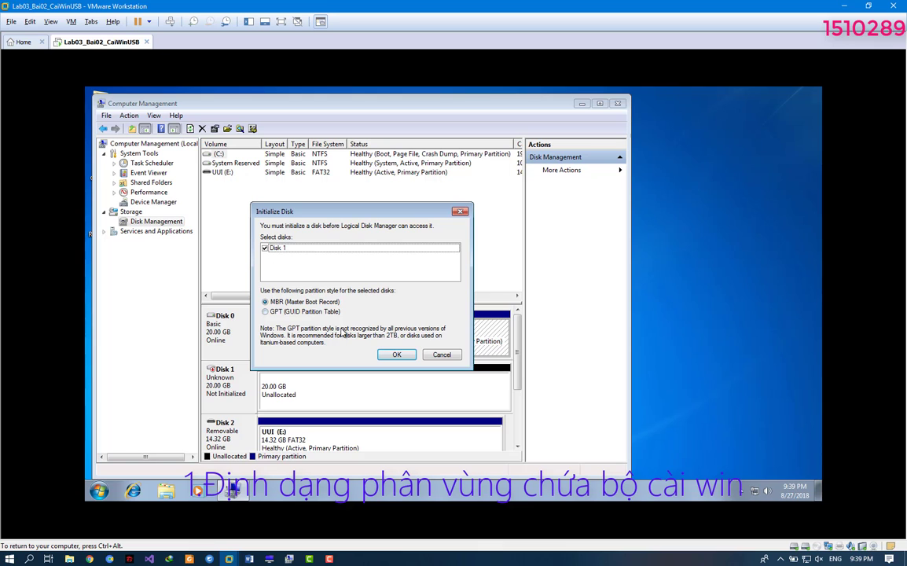
- Initialize Disk 1 as MBR, create a 20477 MB simple volume on it with the default settings, and close Computer Management
left_click(393, 355)
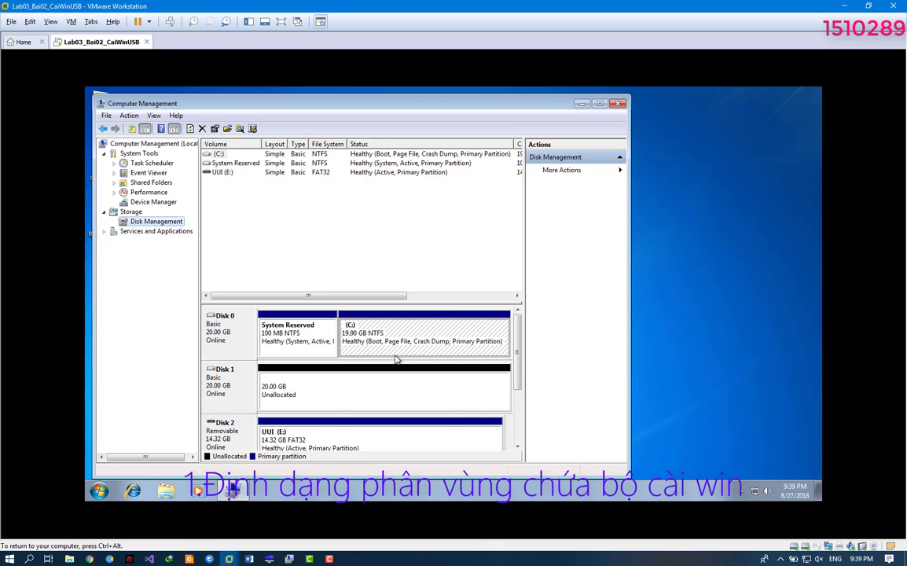
right_click(348, 392)
left_click(386, 393)
left_click(407, 346)
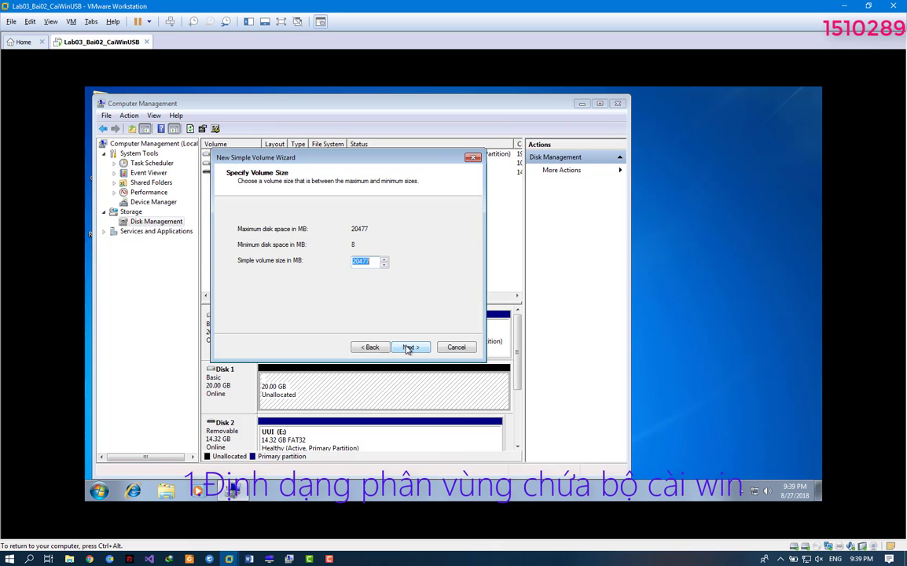
left_click(408, 348)
left_click(408, 347)
left_click(410, 347)
left_click(410, 347)
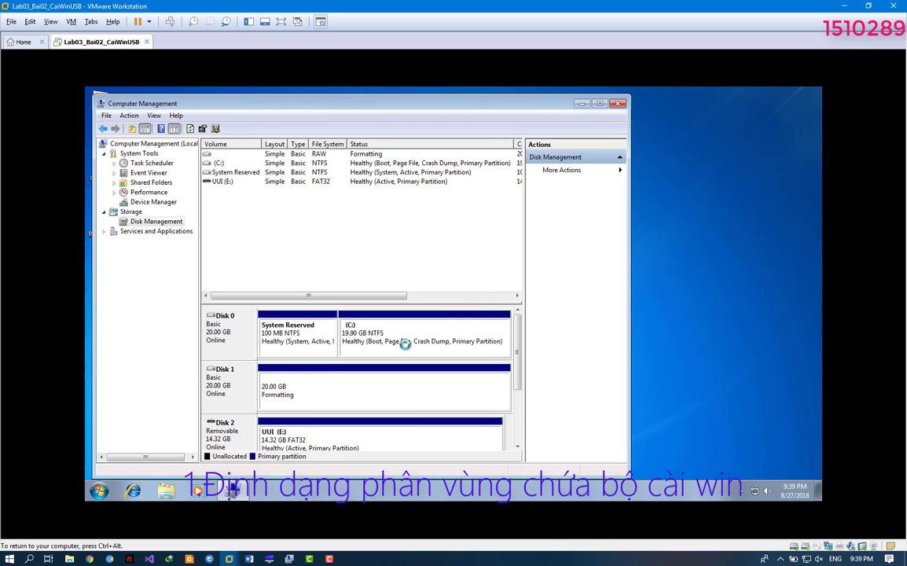
left_click(618, 103)
- Open Computer in the guest and rename the new F: volume as DATA
double_click(105, 164)
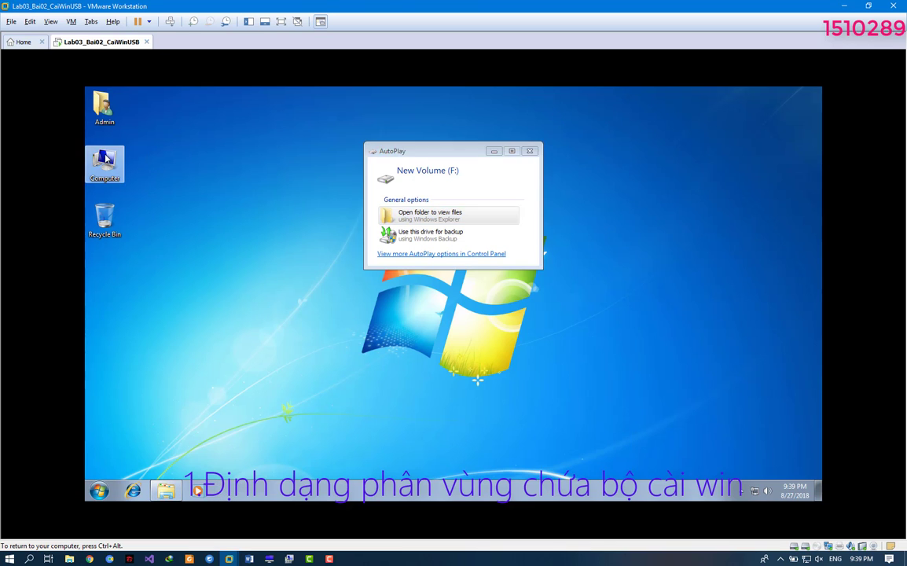
left_click(511, 217)
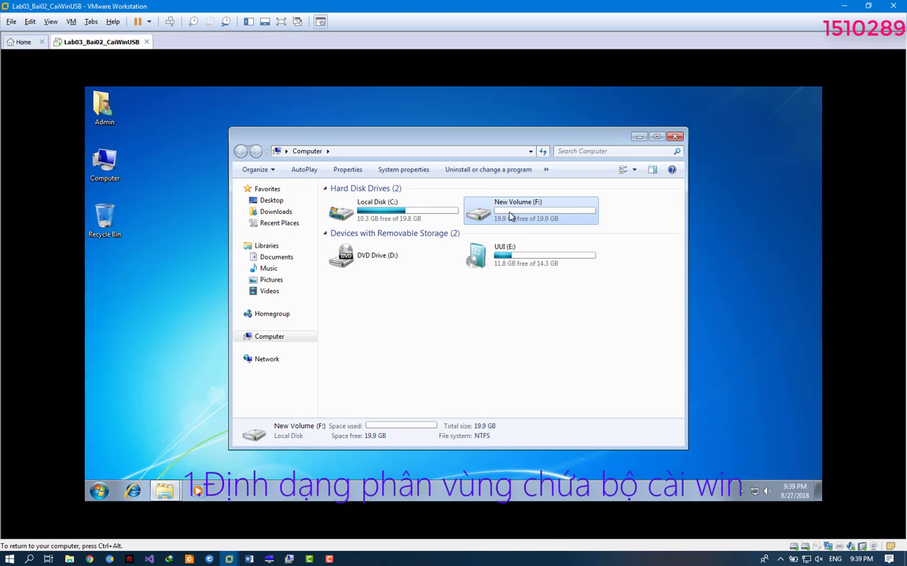
left_click(497, 204)
type("DATA")
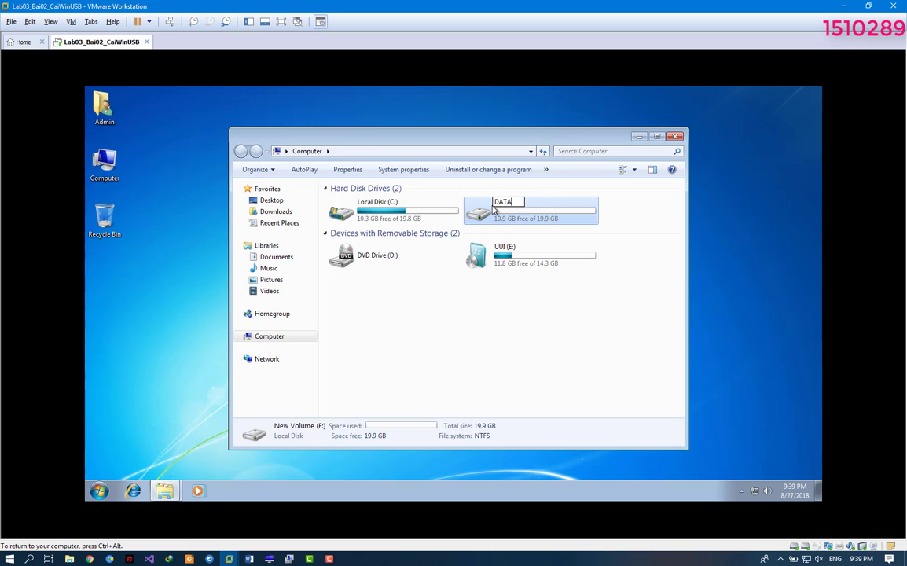
key("Return")
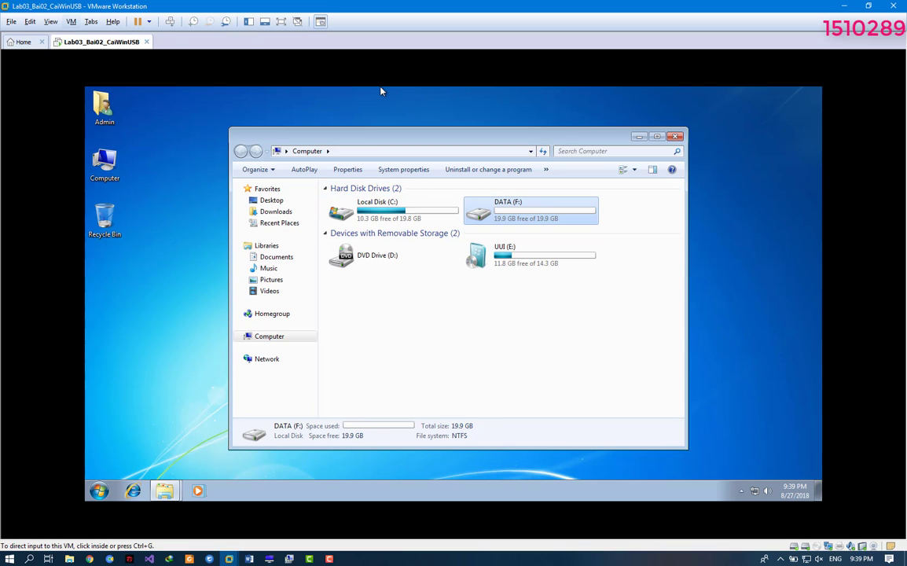
- Start the VMware Tools installation for the virtual machine so its installer disc is mounted in the guest
key("alt+t")
key("Left")
key("Down")
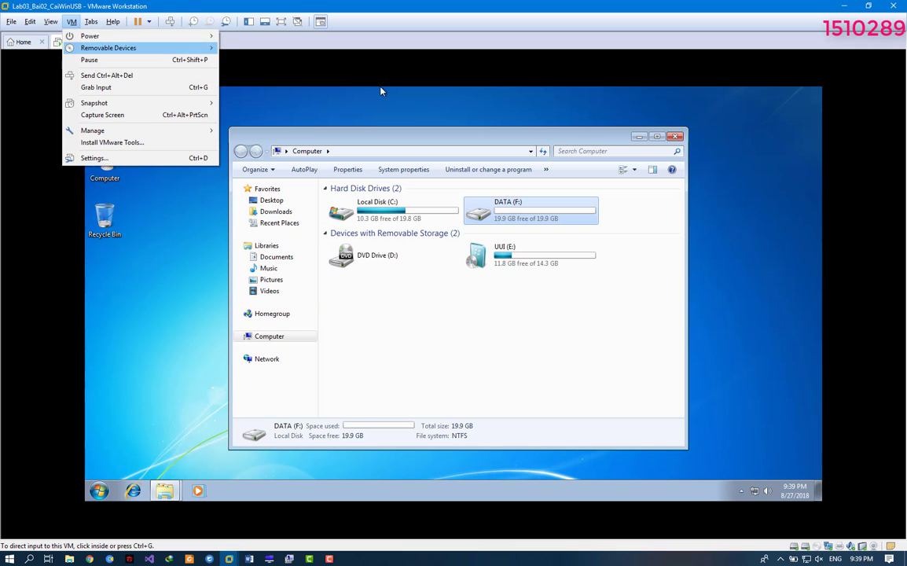
key("Up")
key("Right")
key("Down")
key("Down")
key("Down")
key("Down")
key("Down")
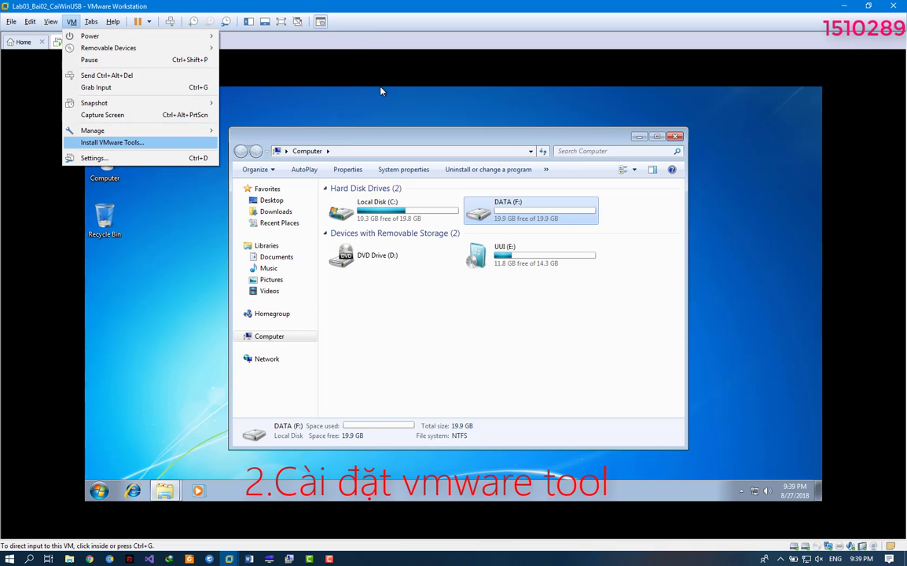
key("Return")
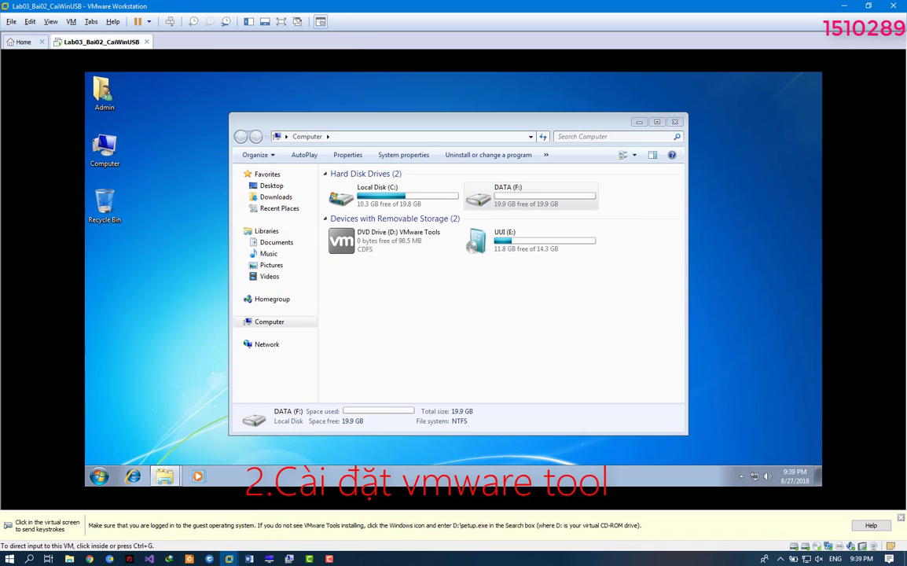
- Launch VMware Tools setup from the guest's DVD drive (D:) and allow it to run
left_click(353, 240)
double_click(353, 240)
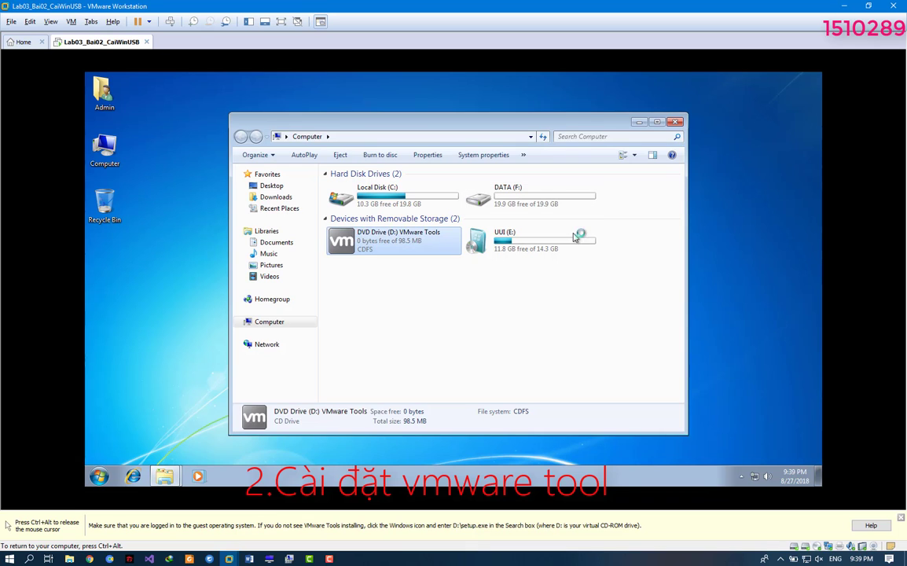
left_click(507, 306)
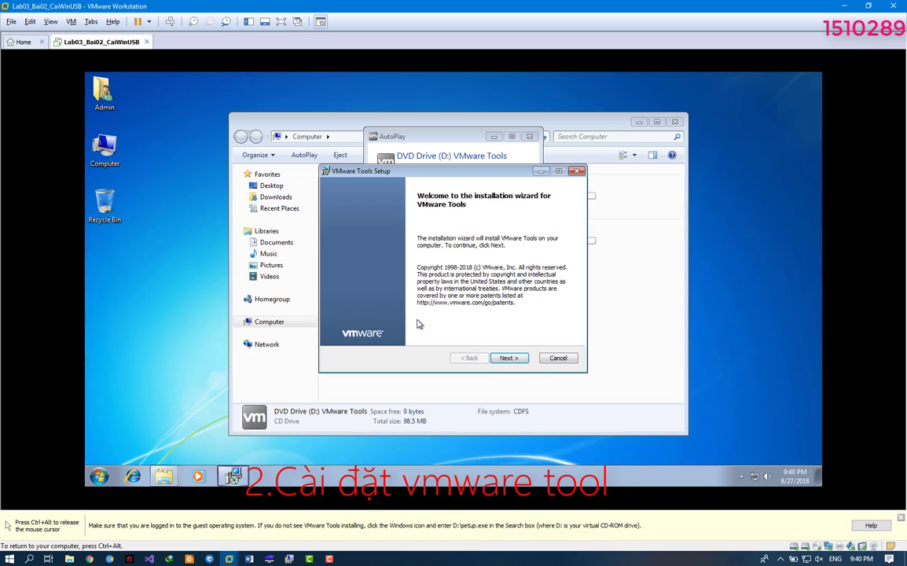
- Install VMware Tools with the Typical setup type, finish the wizard and restart the guest
key("Return")
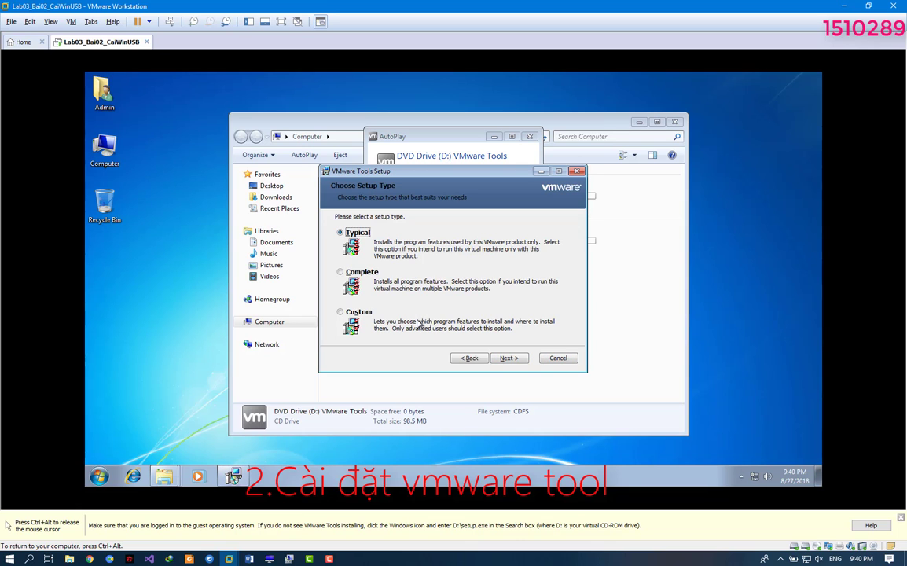
left_click(507, 359)
left_click(509, 359)
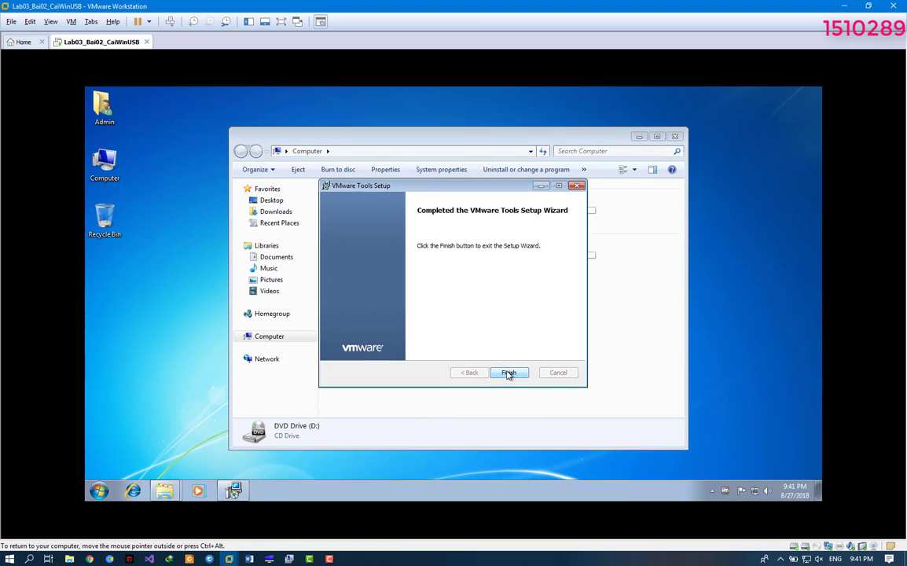
left_click(508, 378)
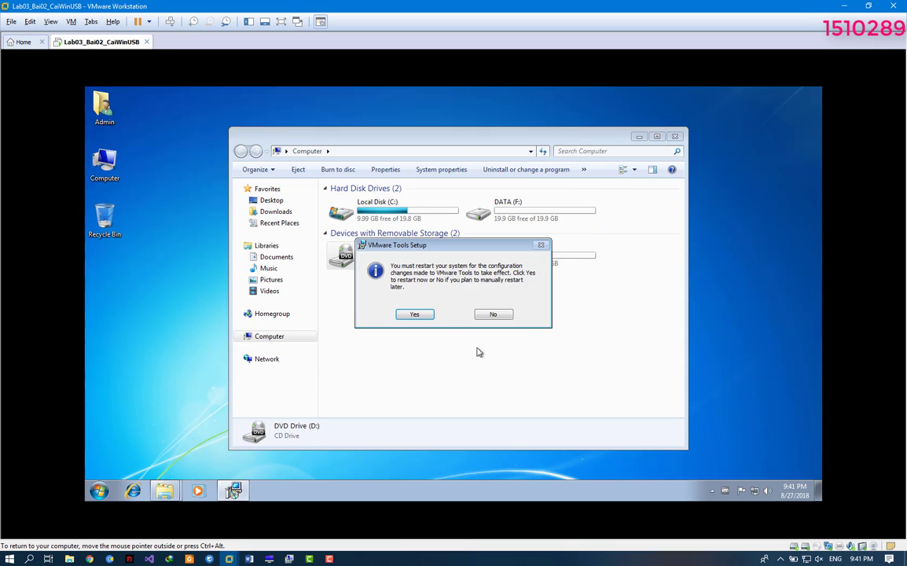
left_click(415, 313)
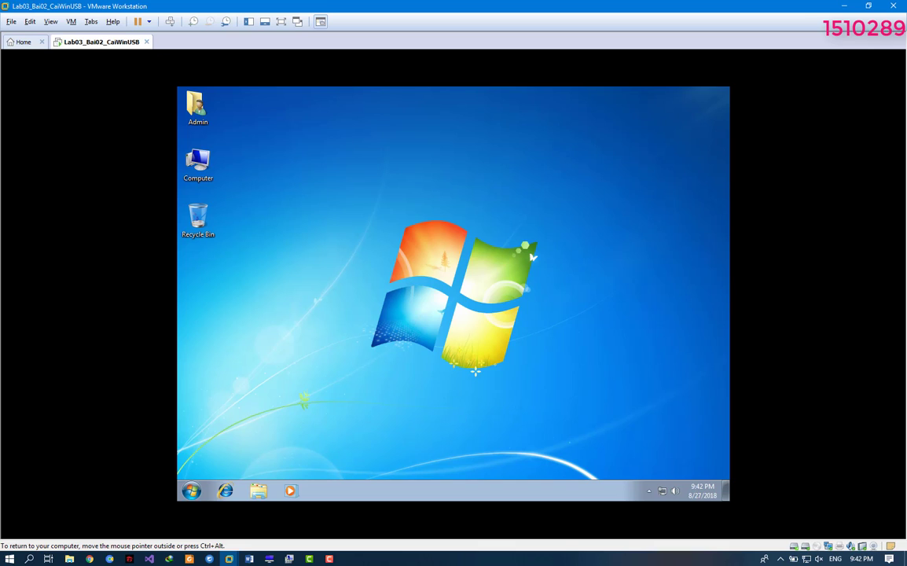
- Restore the virtual machine window to a smaller size, move it aside, and minimize the PDF and file windows to expose the host desktop
right_click(322, 185)
key("Escape")
key("ctrl+alt")
key("super+Down")
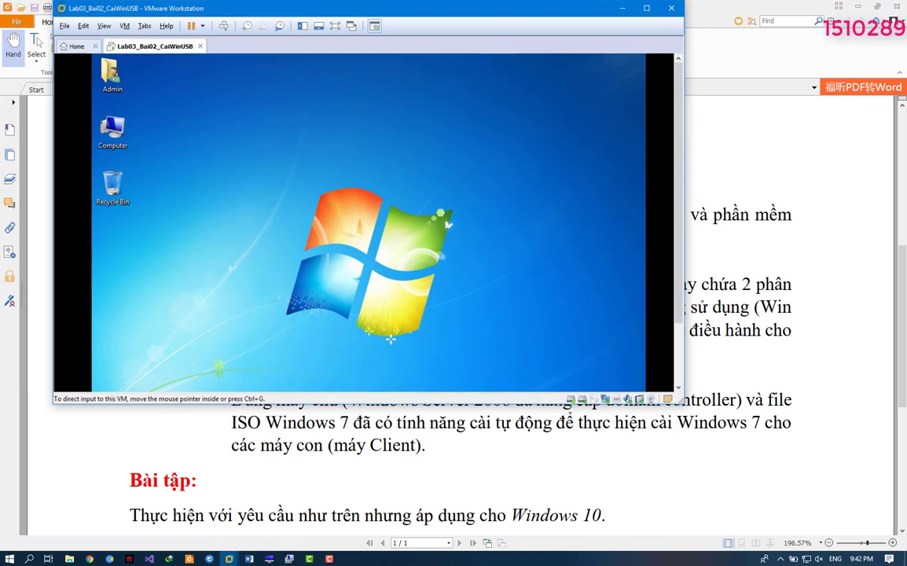
left_click_drag(314, 8, 672, 190)
left_click(771, 6)
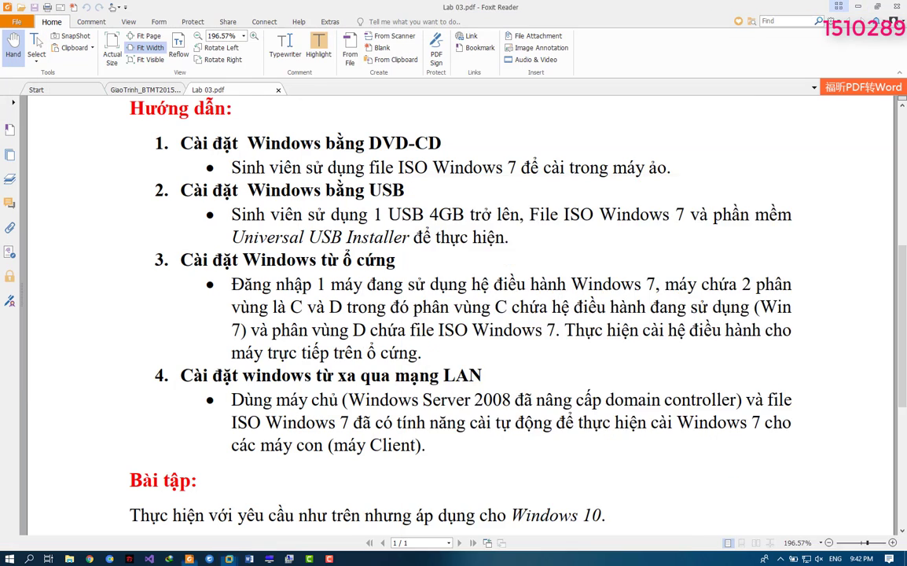
left_click(858, 6)
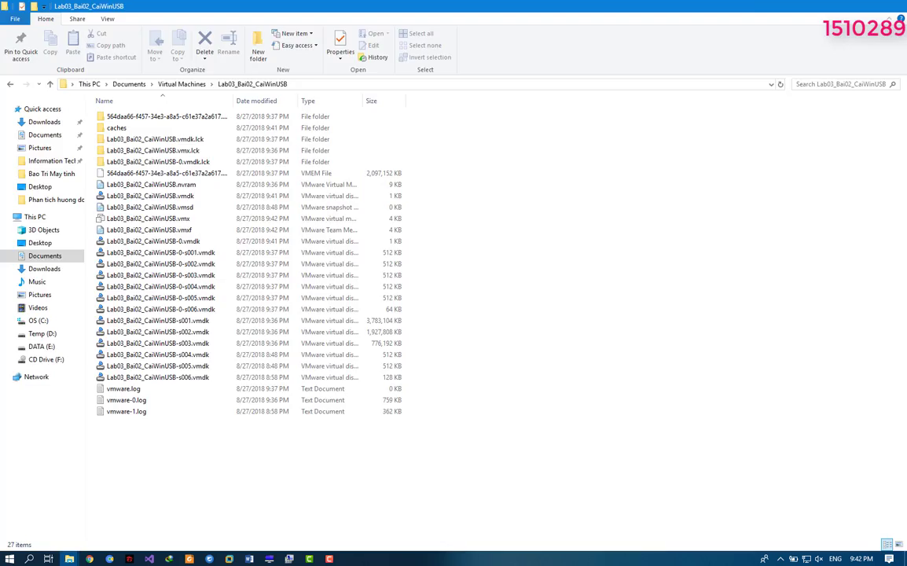
left_click(858, 7)
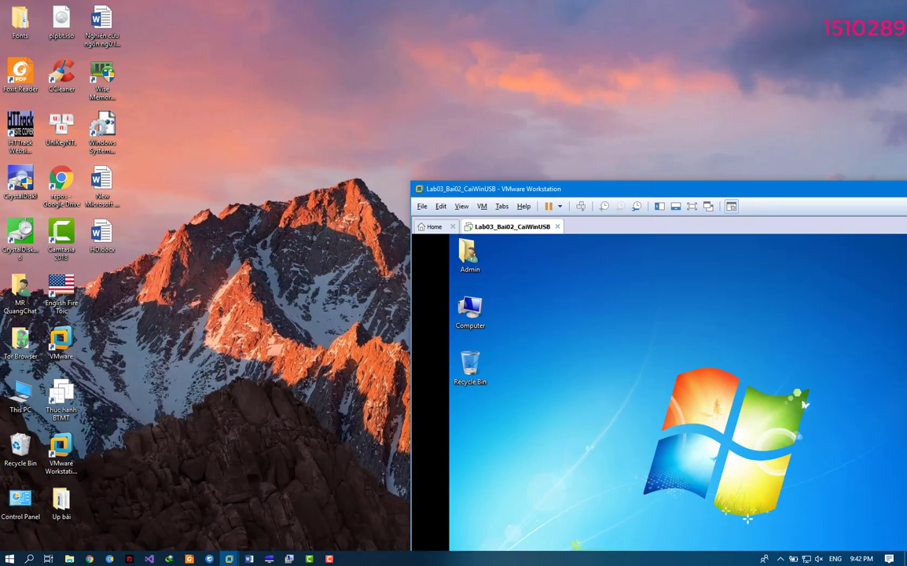
- Copy en_windows_7_home_premium_with_sp1_x86_dvd_u_676701.iso from the WINDOWS\32bit folder on the host's DATA (E:) drive
left_click(20, 397)
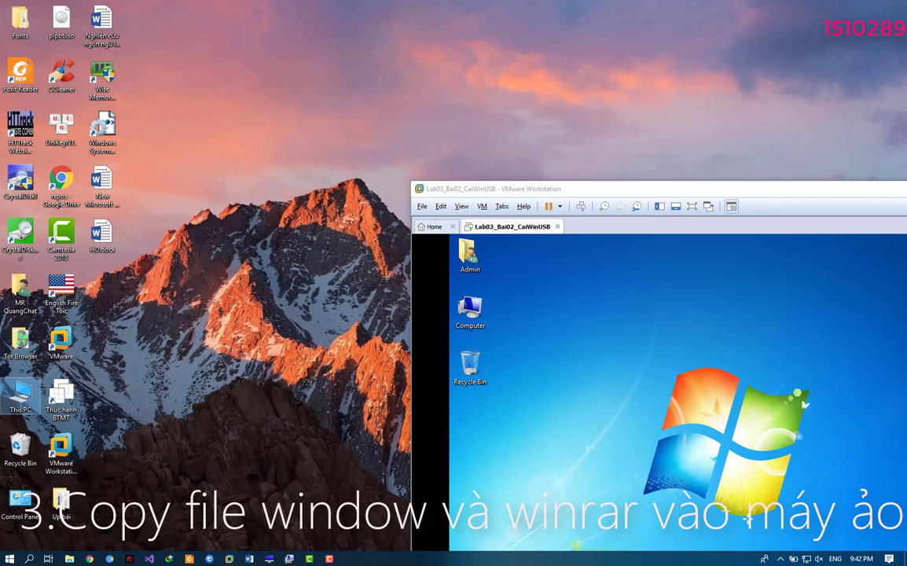
double_click(21, 397)
left_click_drag(550, 219, 212, 126)
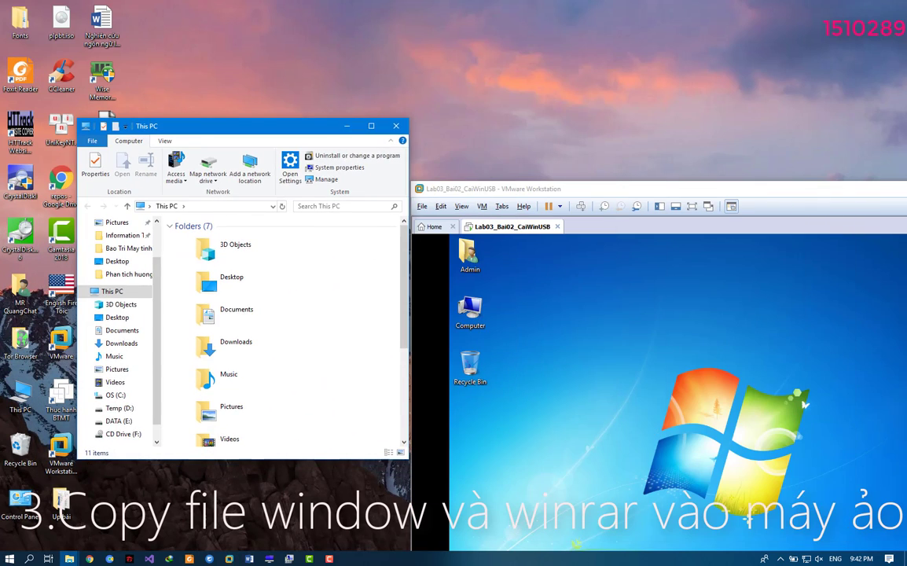
left_click(371, 126)
double_click(425, 203)
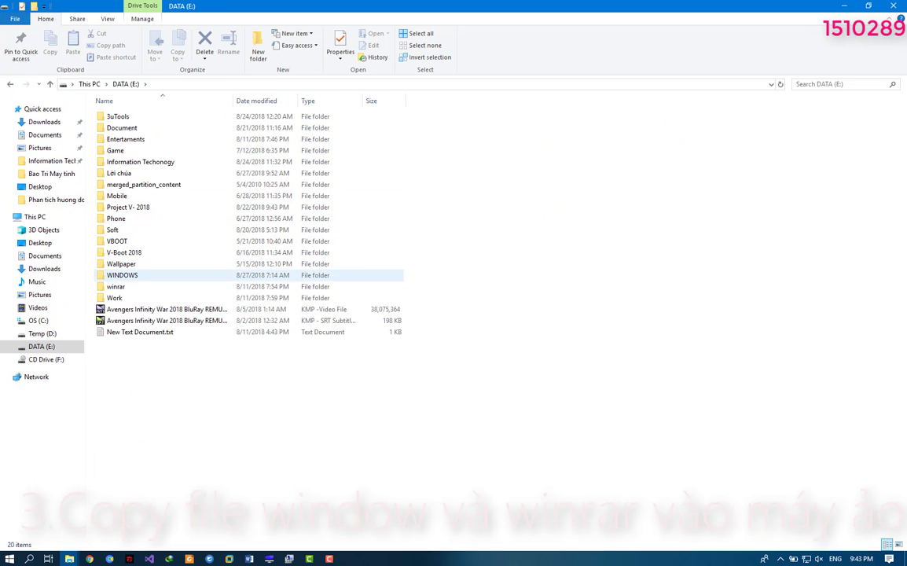
double_click(121, 275)
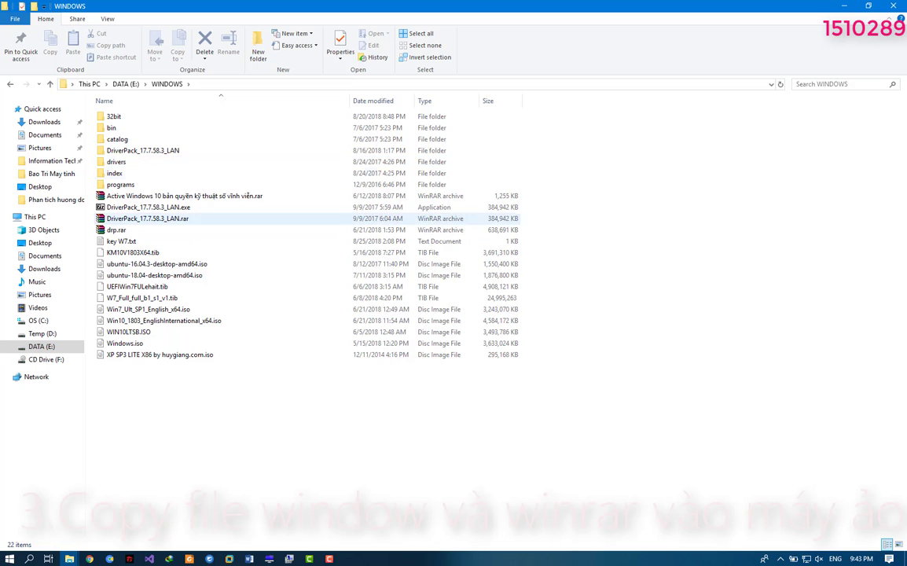
double_click(114, 116)
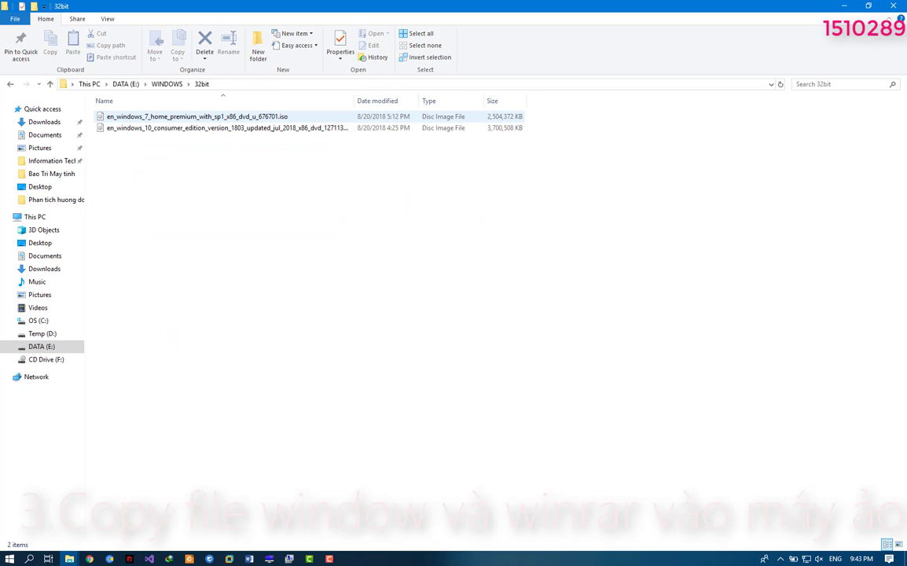
right_click(114, 116)
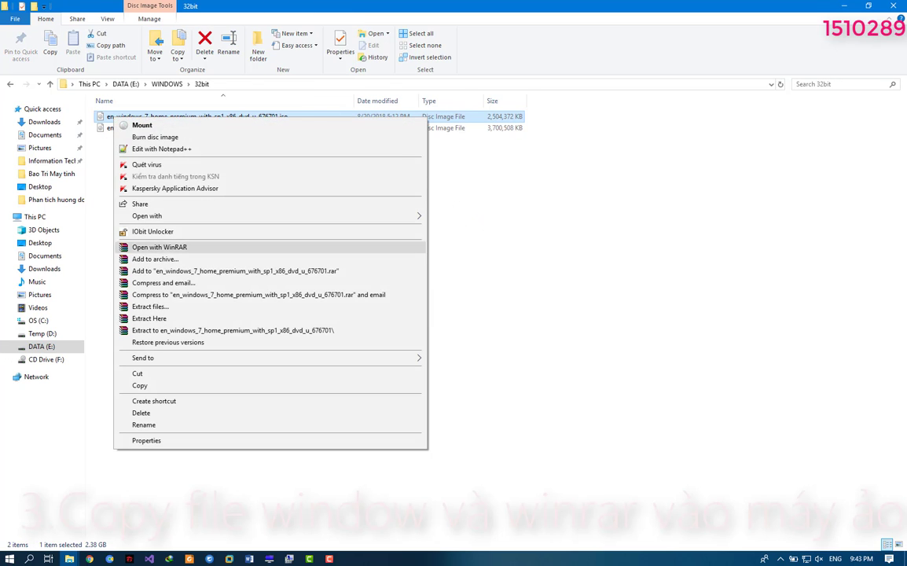
left_click(140, 385)
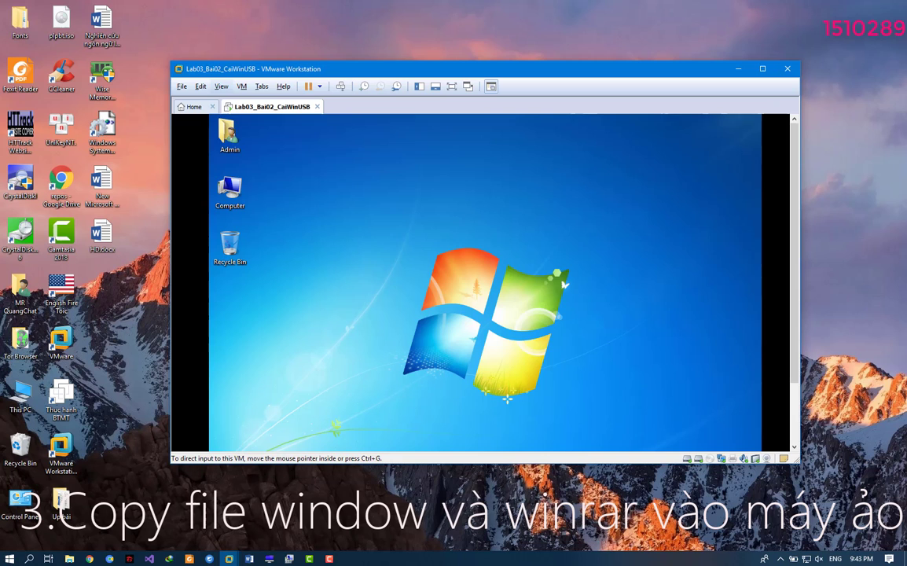
- Maximize the virtual machine window and fit the guest display to it
left_click(222, 87)
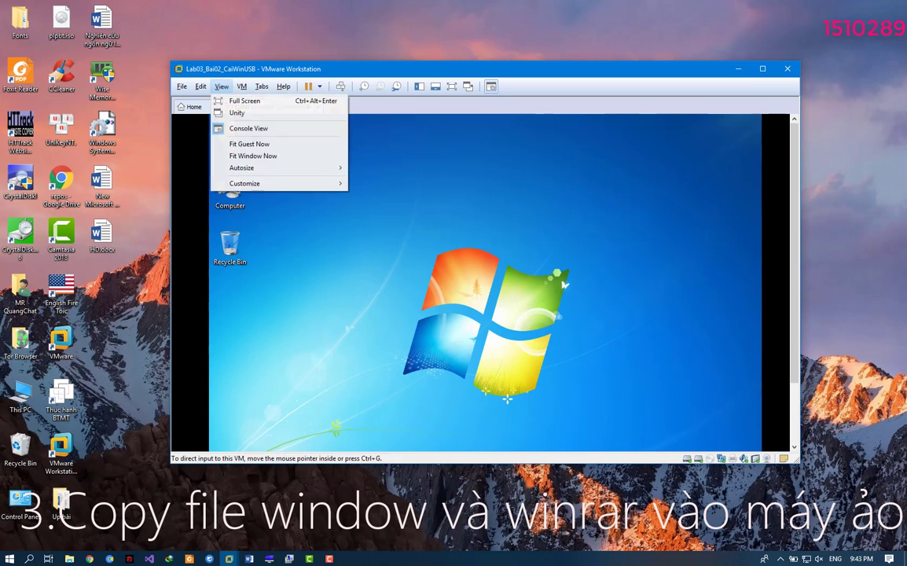
left_click(249, 143)
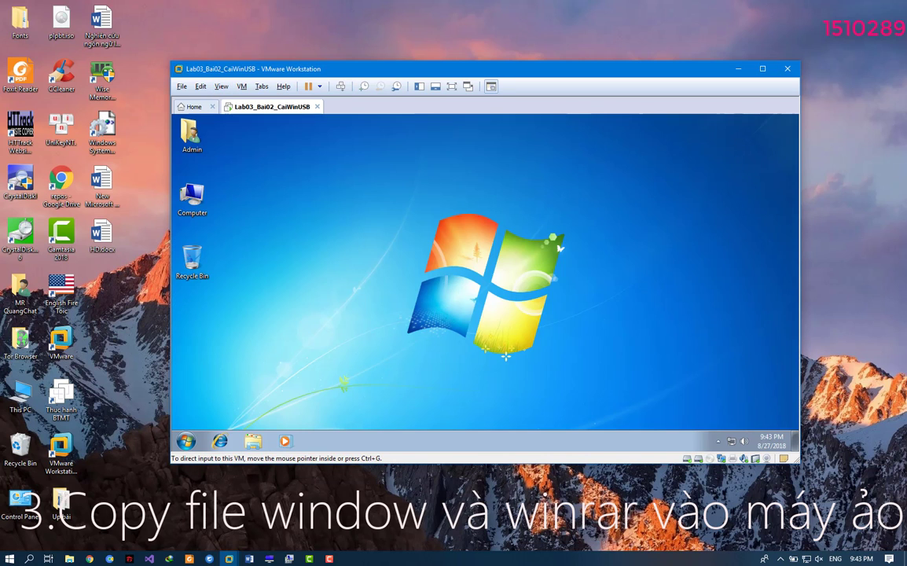
key("super+Up")
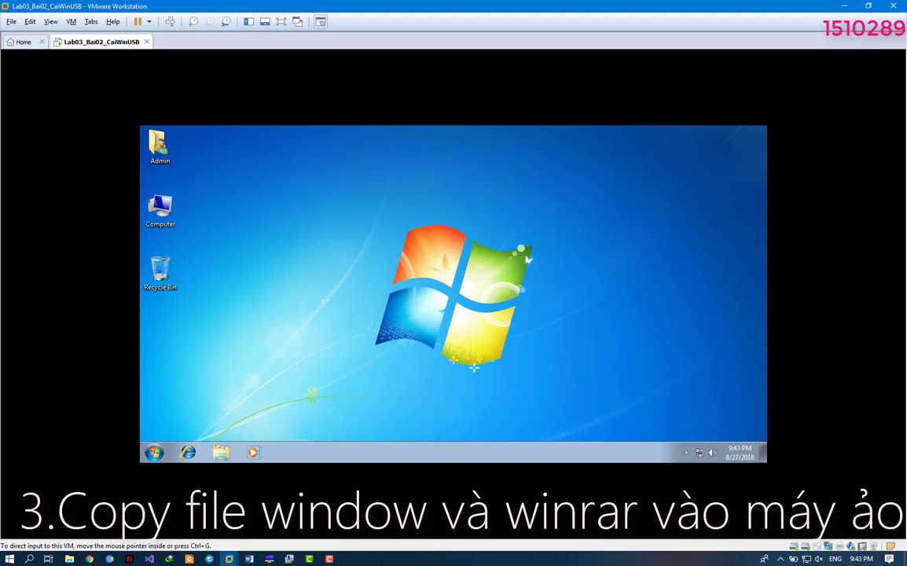
left_click(70, 21)
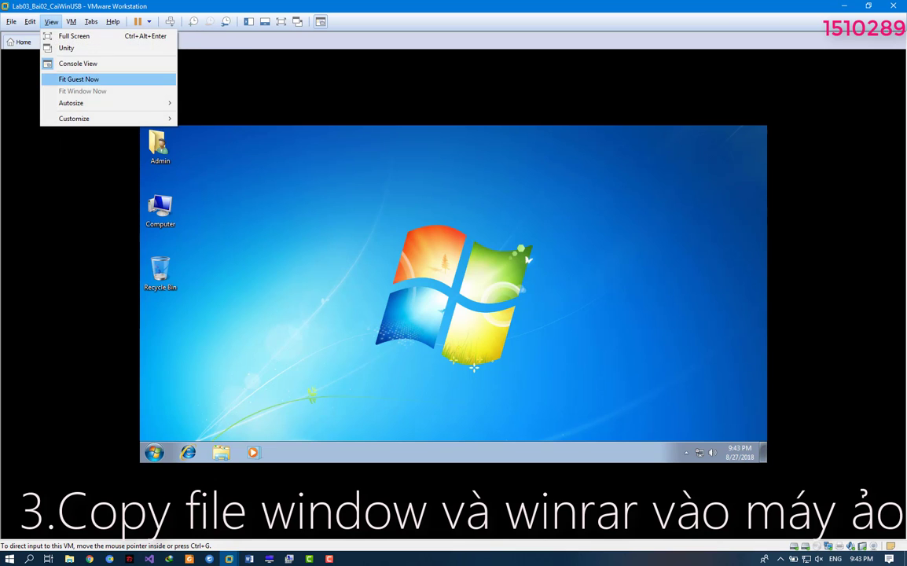
left_click(79, 79)
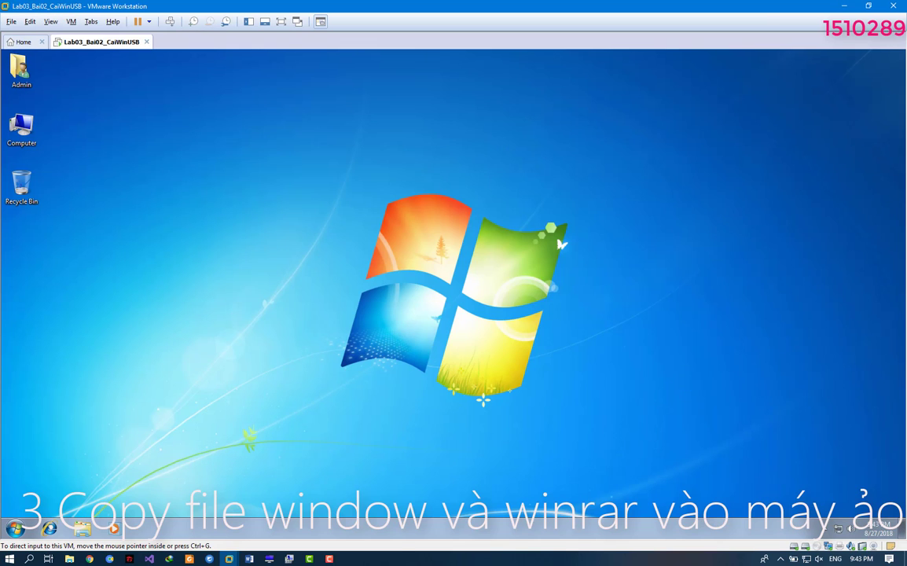
- Paste the copied Windows 7 ISO into the guest's DATA (F:) drive
double_click(21, 127)
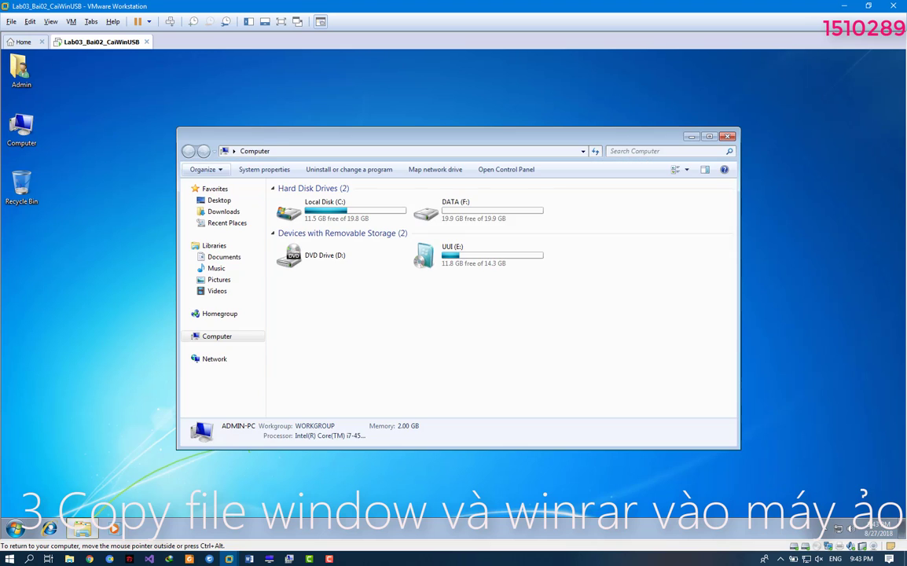
left_click(456, 209)
double_click(456, 209)
right_click(323, 235)
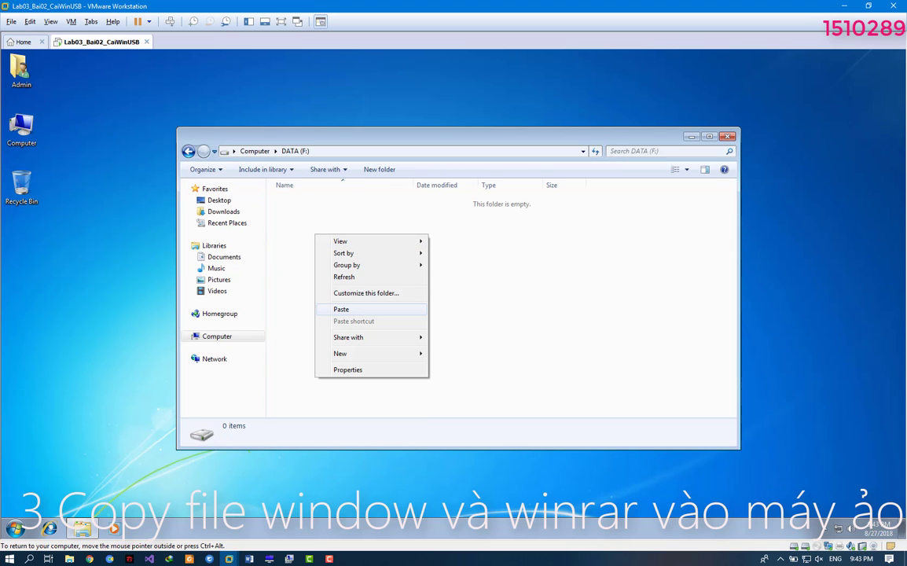
left_click(338, 305)
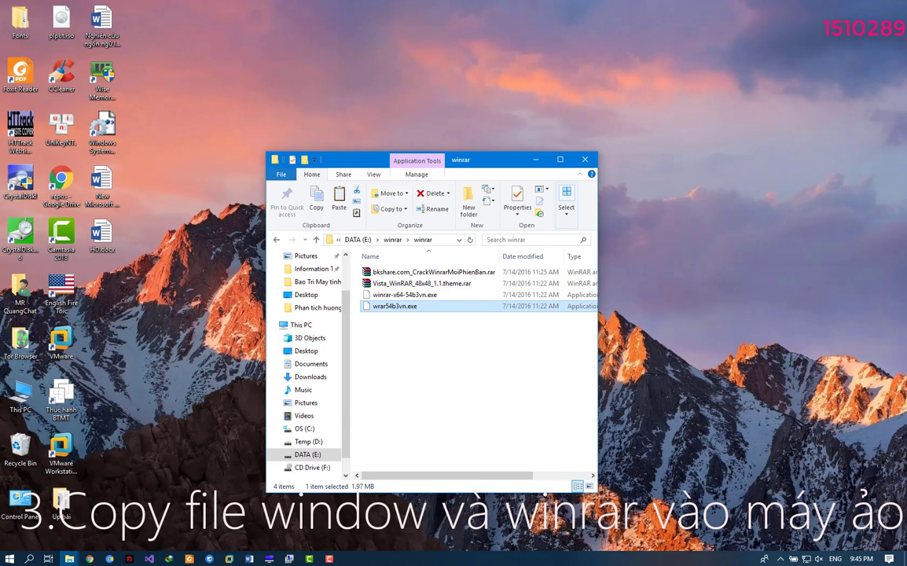
- Copy wrar54b3vn.exe from the winrar folder on the host's DATA (E:) drive and switch back to the virtual machine
right_click(389, 306)
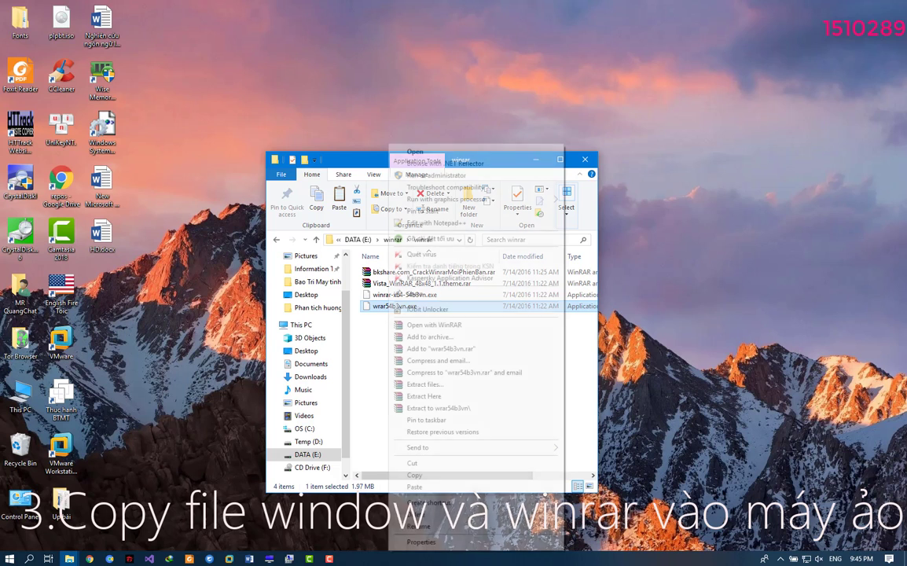
key("Escape")
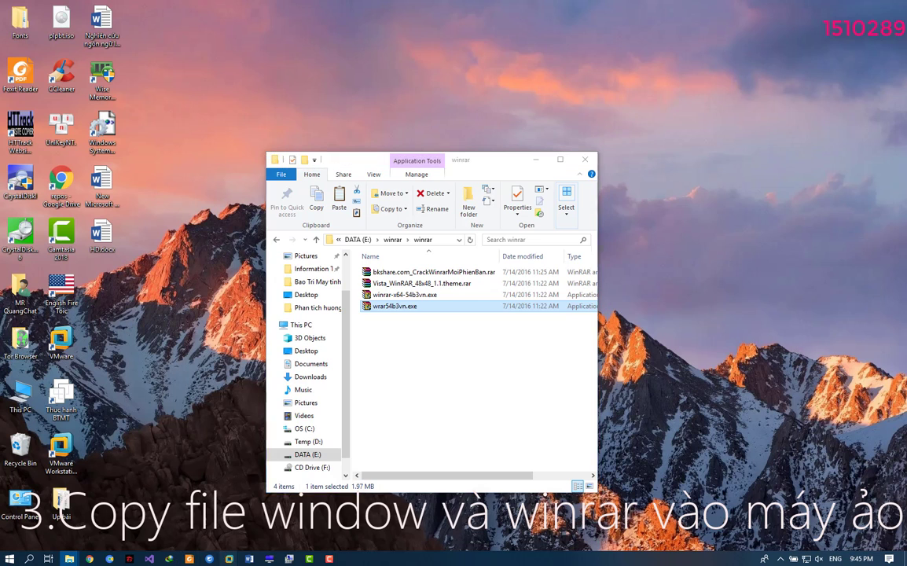
mouse_move(229, 557)
left_click(283, 472)
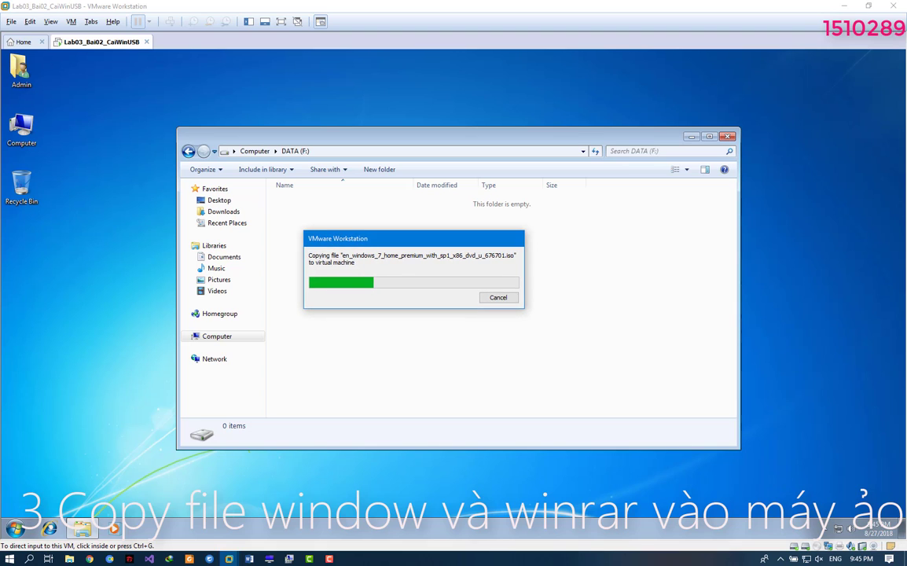
- Review the instructions for installing Windows from the hard disk in Lab 03.pdf and return to the virtual machine
right_click(558, 558)
key("Escape")
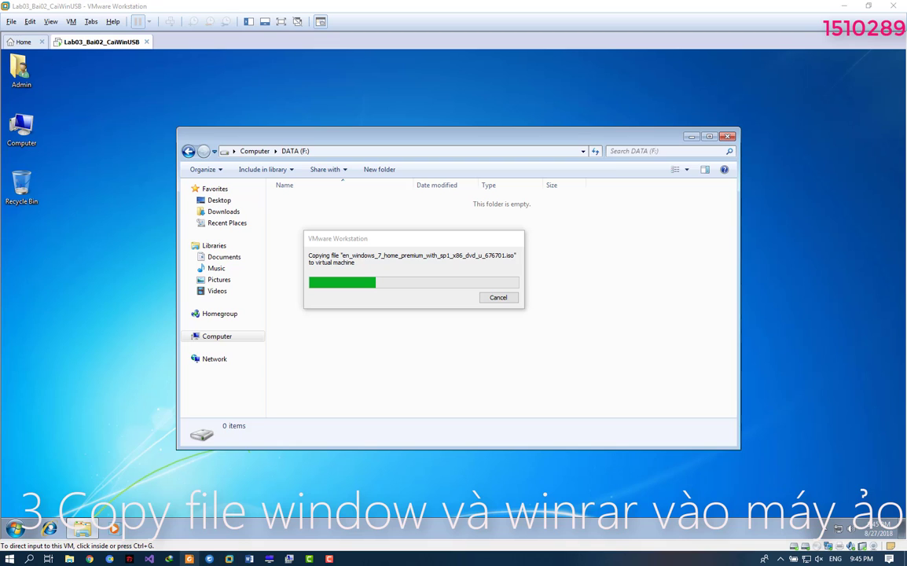
mouse_move(169, 558)
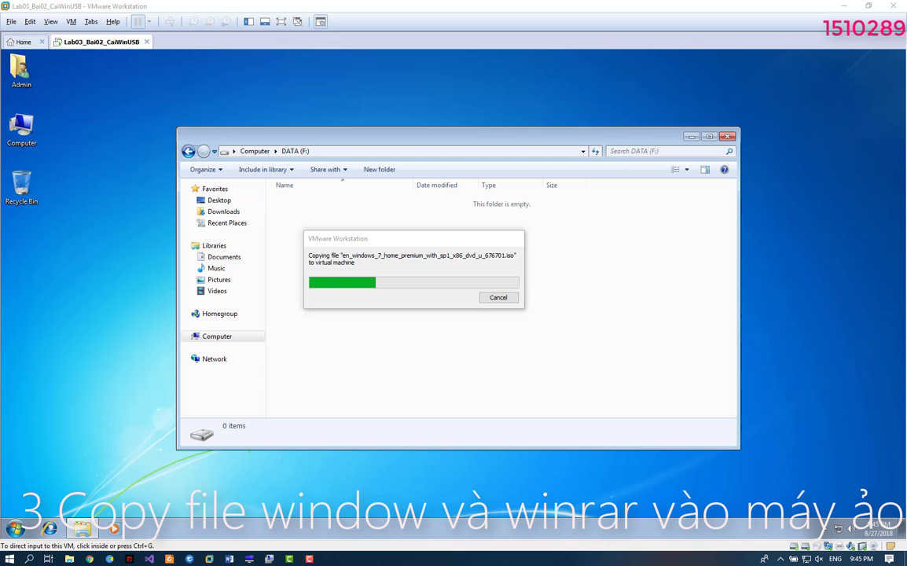
key("alt+Tab")
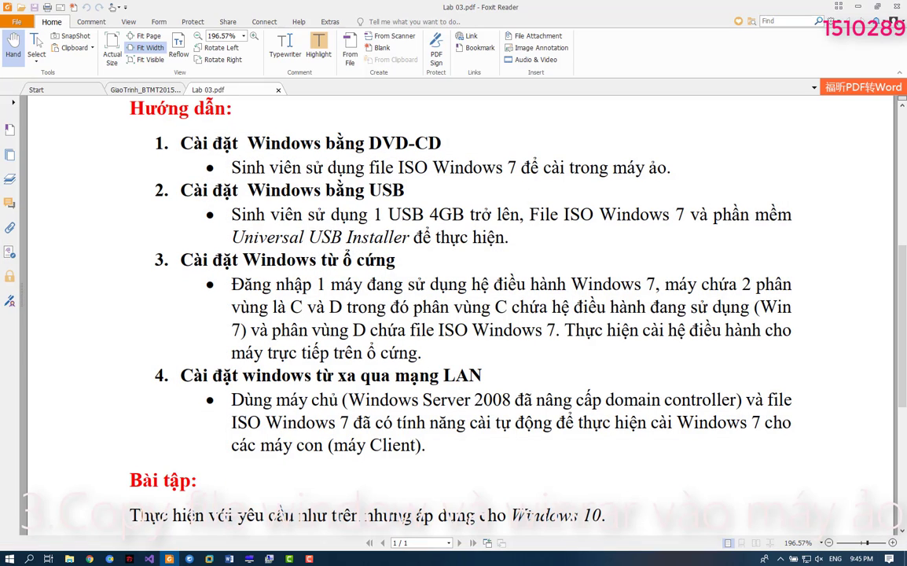
left_click_drag(539, 307, 422, 352)
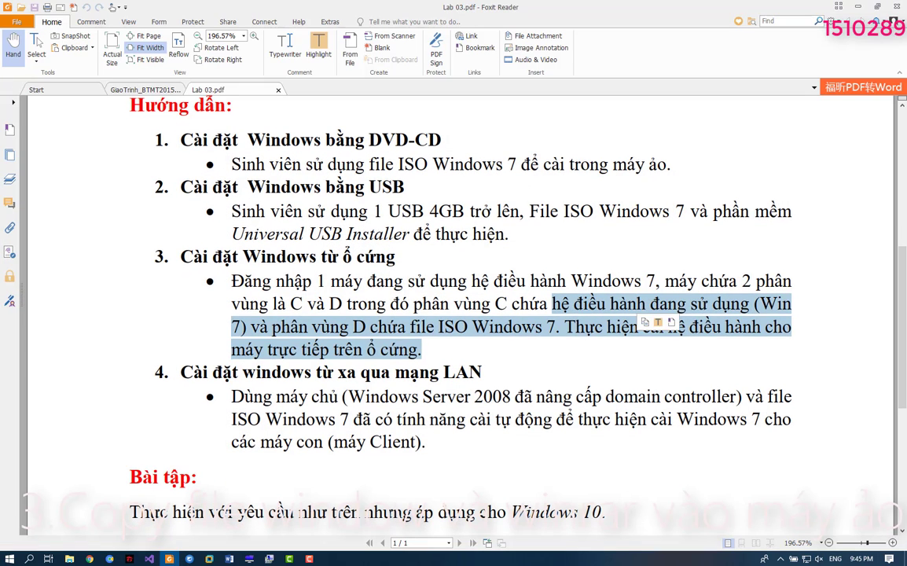
left_click(422, 352)
key("alt+Tab")
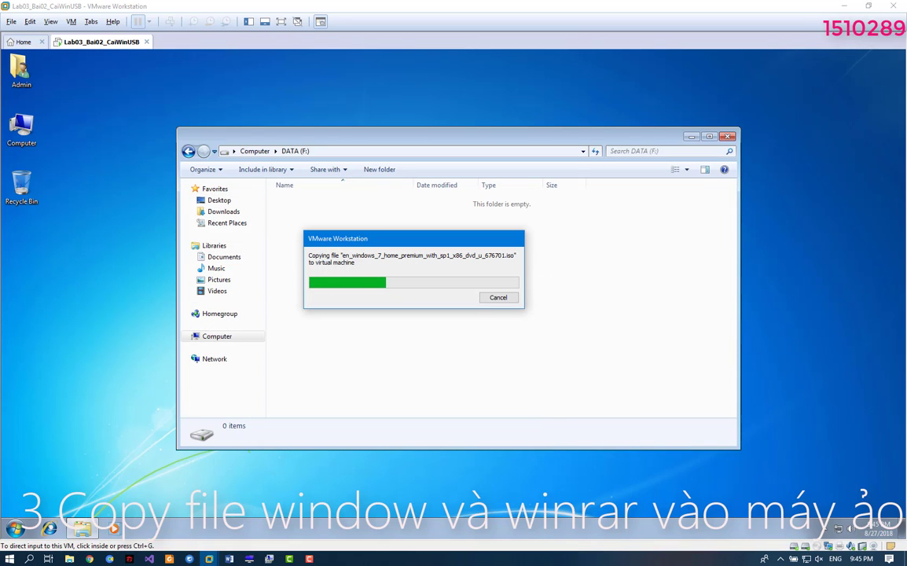
- Close Computer Management, the Word document HD.docx and Task Manager on the host while the ISO is copying
right_click(343, 558)
key("Escape")
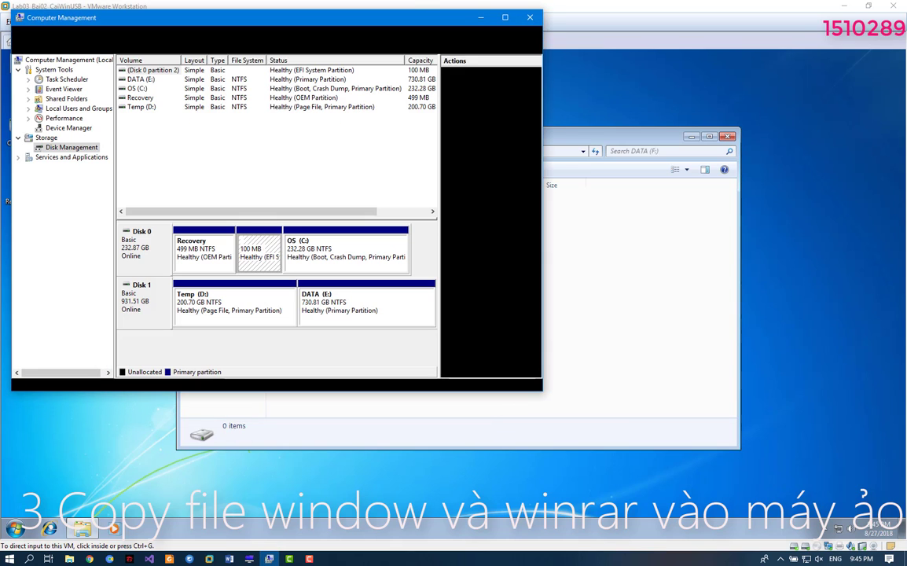
key("alt+Tab")
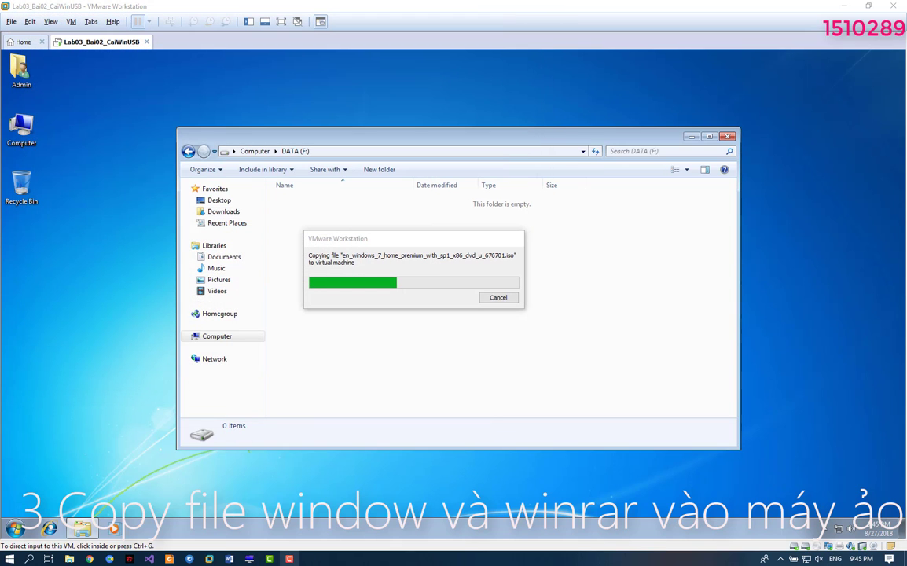
key("ctrl+shift+Escape")
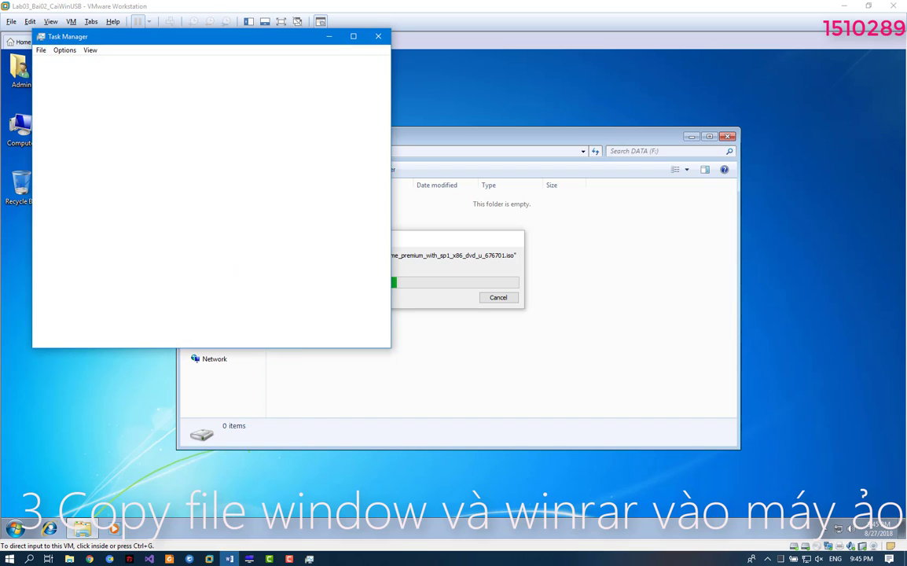
right_click(229, 559)
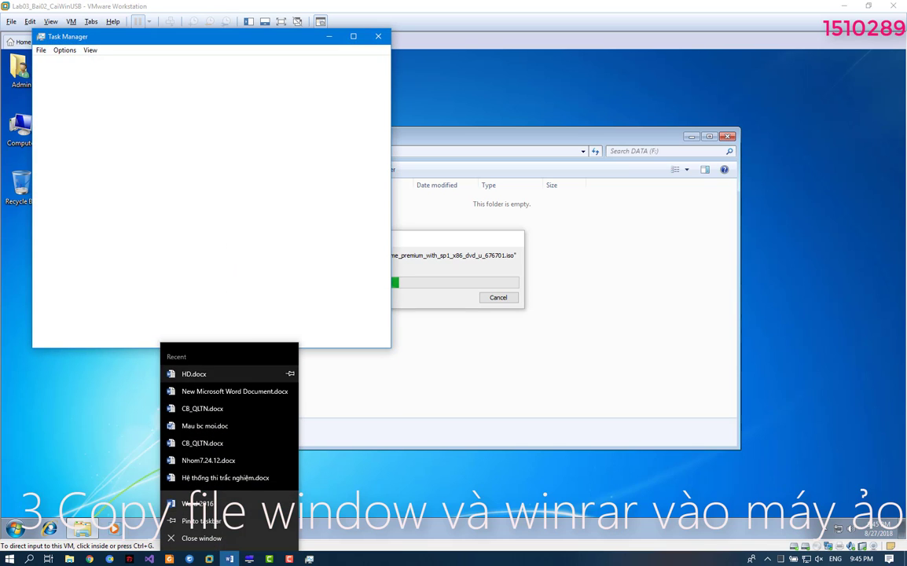
left_click(378, 36)
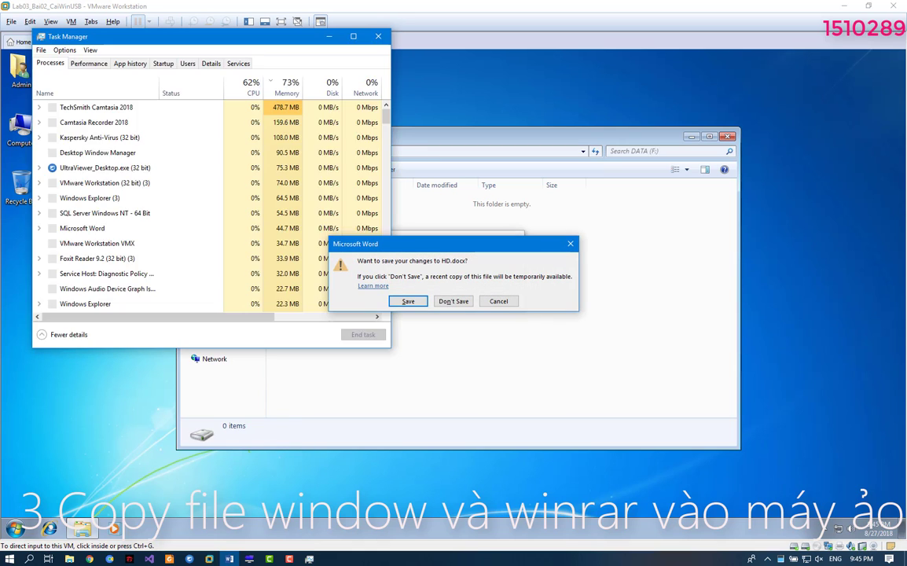
key("Escape")
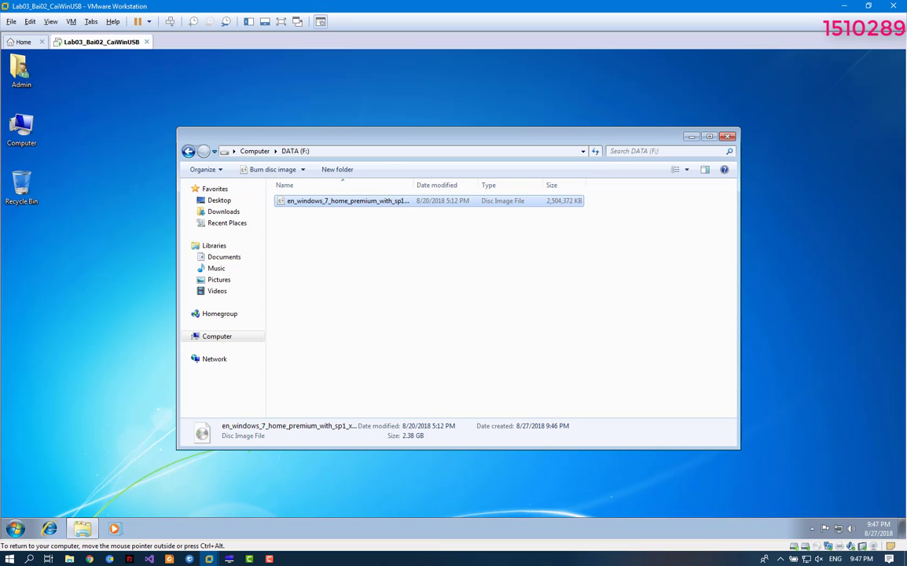
- Paste wrar54b3vn into the guest's DATA (F:) drive and run it to install WinRAR in C:\Program Files\WinRAR
right_click(320, 224)
left_click(354, 299)
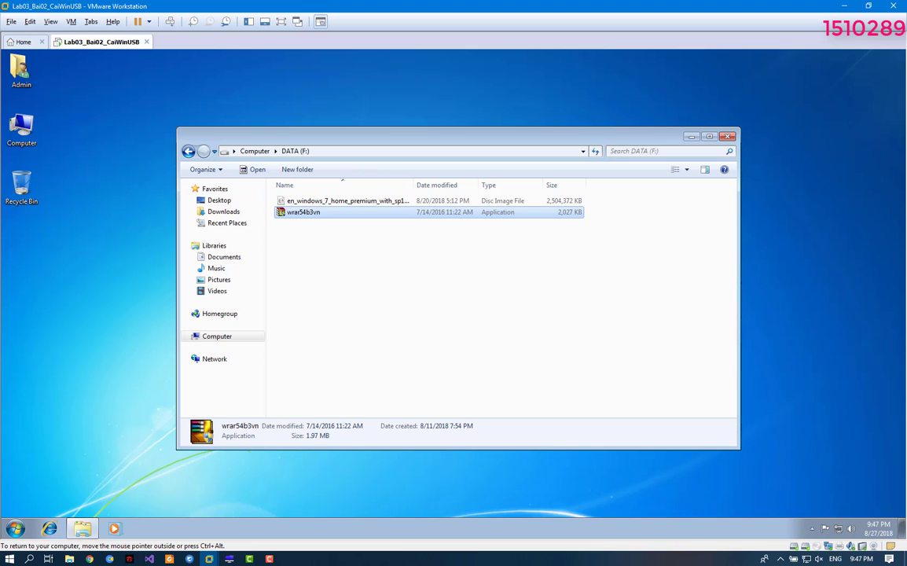
key("Return")
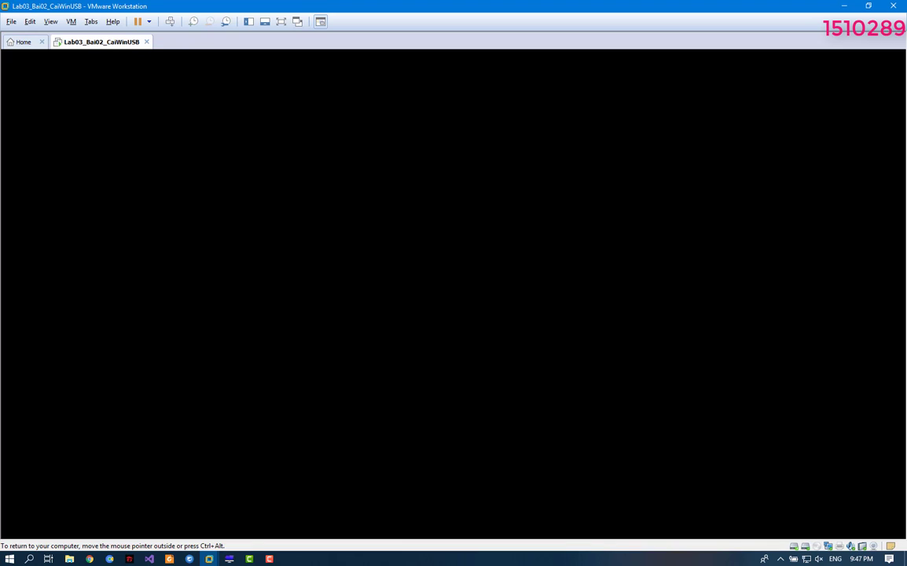
key("alt+y")
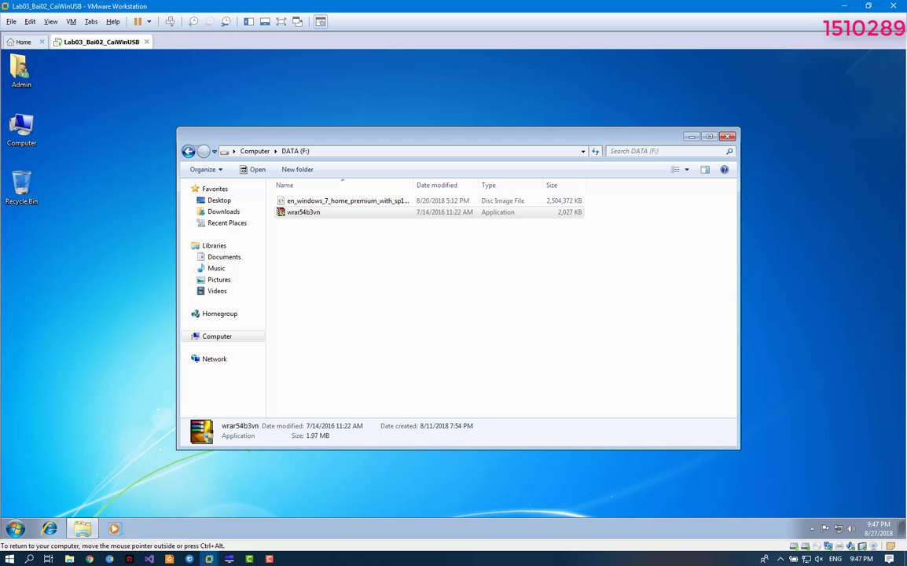
key("Return")
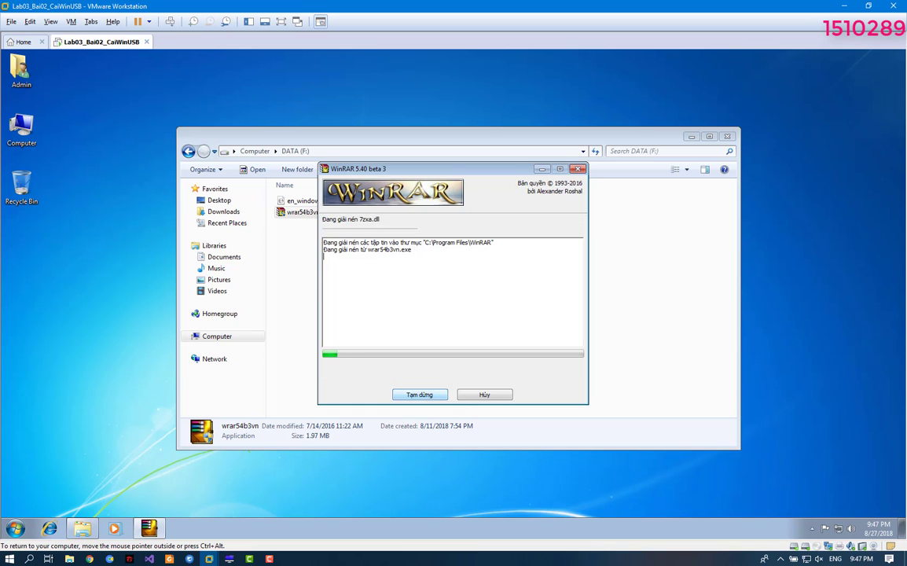
key("Return")
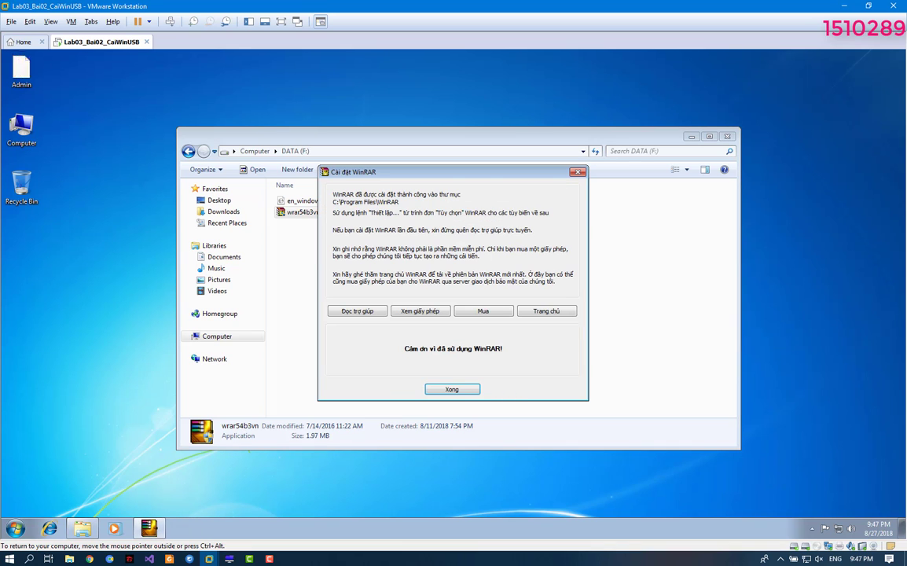
key("Return")
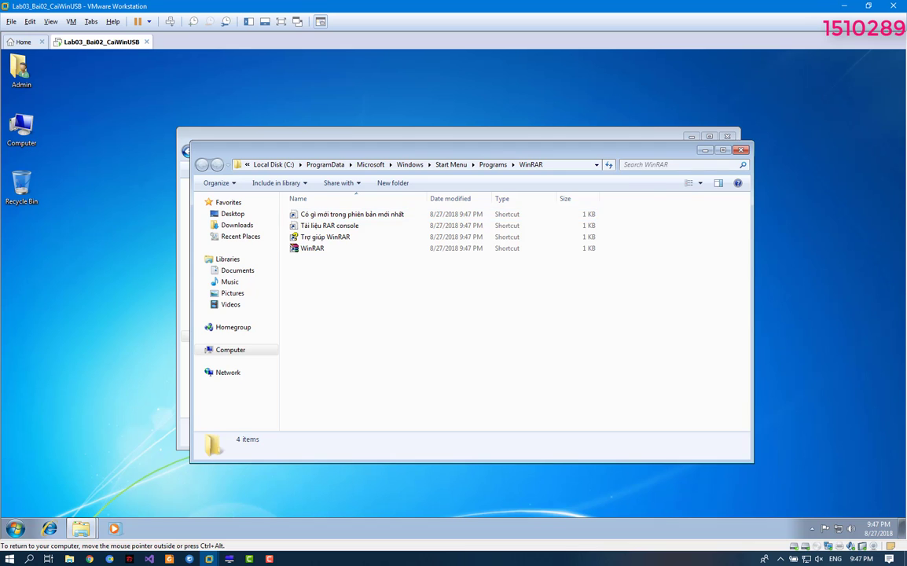
key("alt+F4")
- Extract the Windows 7 ISO with WinRAR into a folder of the same name on DATA (F:)
left_click(348, 201)
right_click(297, 200)
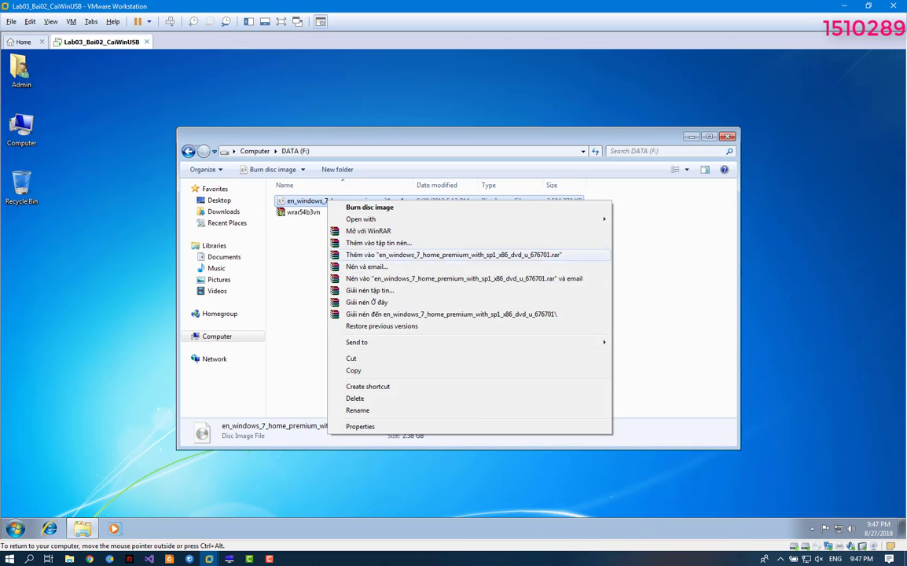
left_click(441, 313)
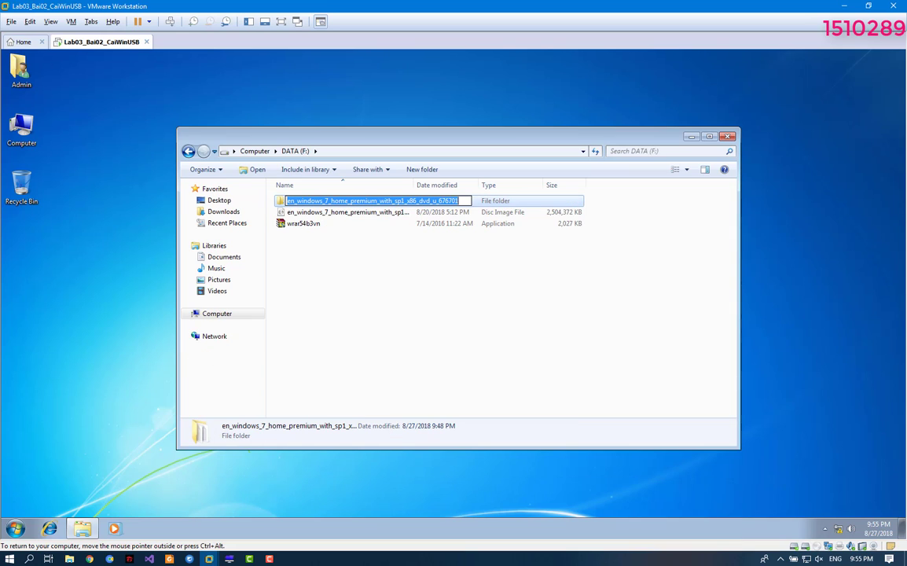
- Rename the extracted folder as W7 and open it to view the Windows setup files
type("WW")
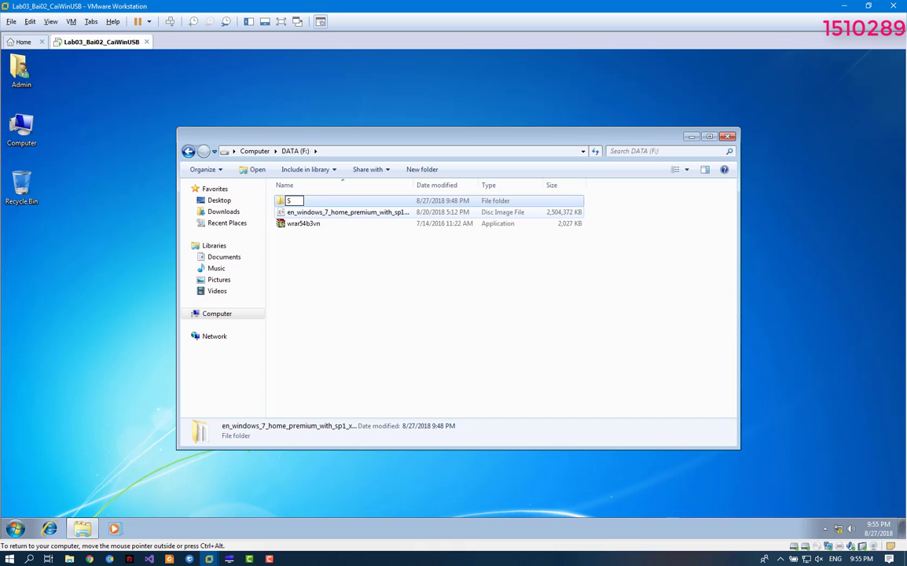
key("BackSpace")
type("7")
key("Return")
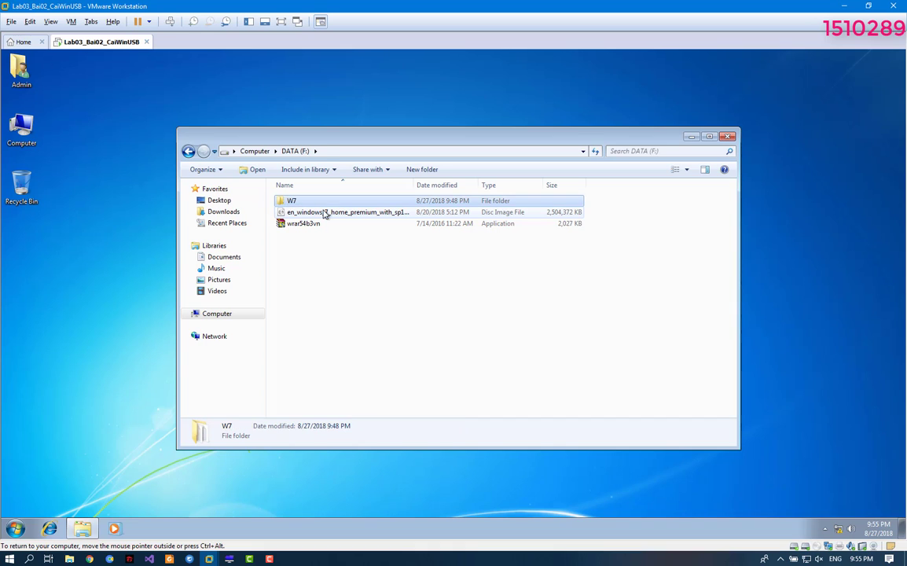
key("Return")
key("ctrl+a")
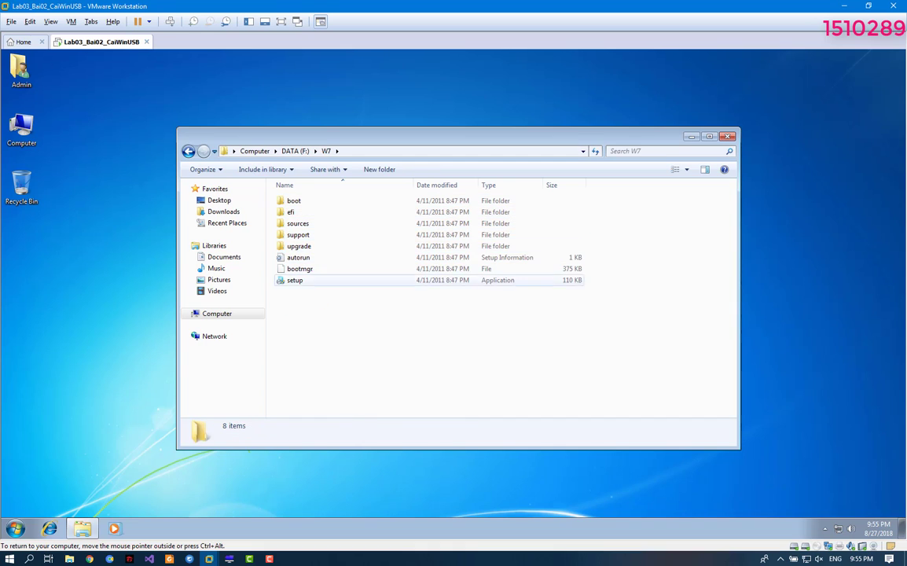
- Show and refresh the guest desktop, and shut down Windows 7 in the virtual machine
key("super+d")
right_click(316, 146)
left_click(330, 176)
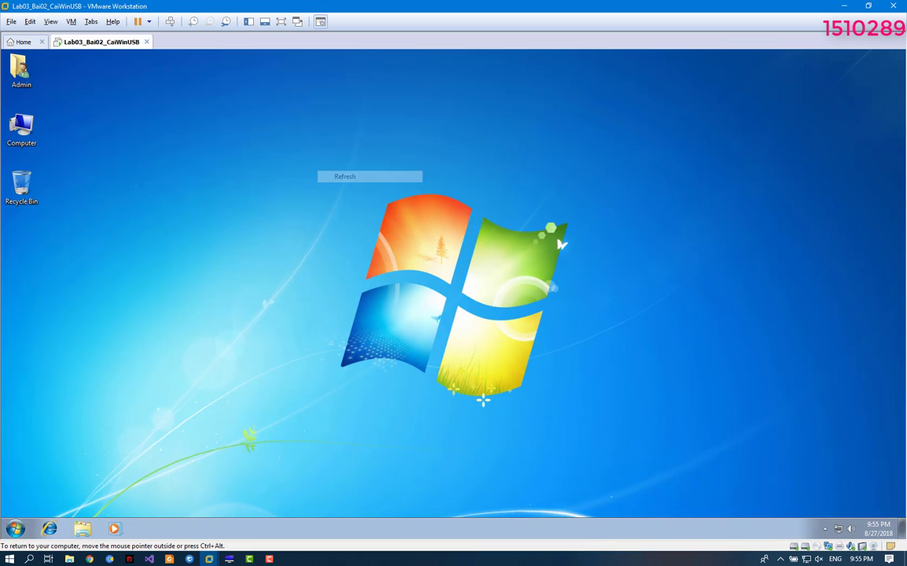
key("super")
key("Right")
key("Return")
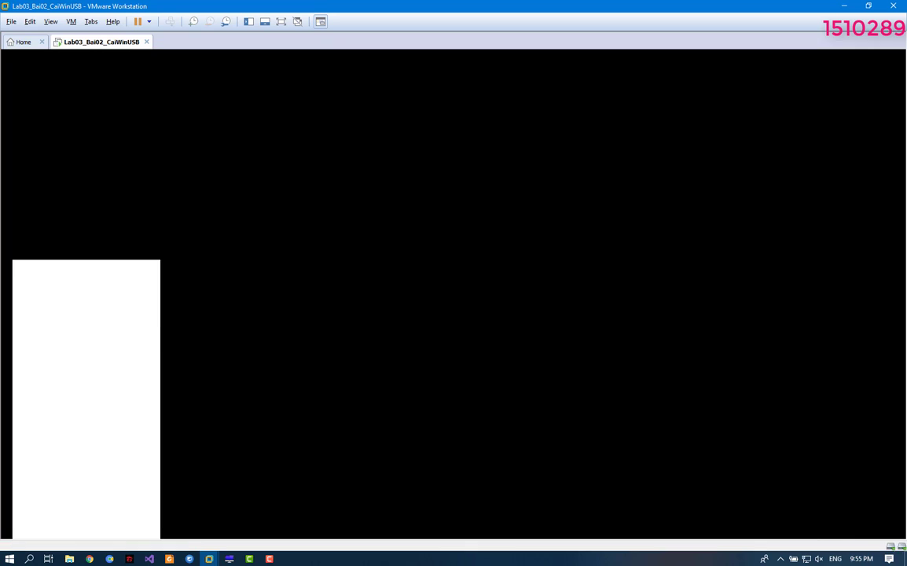
- Power on the virtual machine, open Advanced Boot Options and start Safe Mode with Command Prompt
left_click(137, 21)
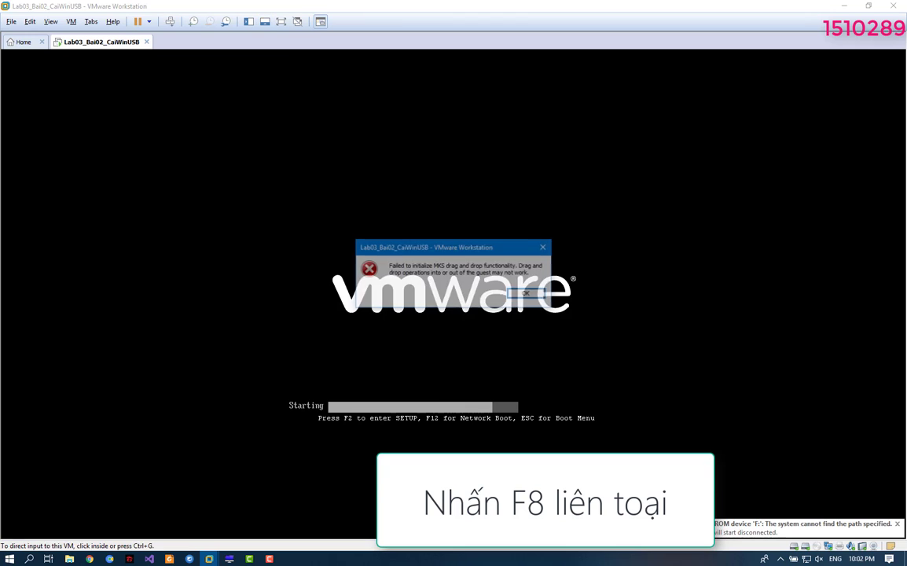
key("Return")
key("F8")
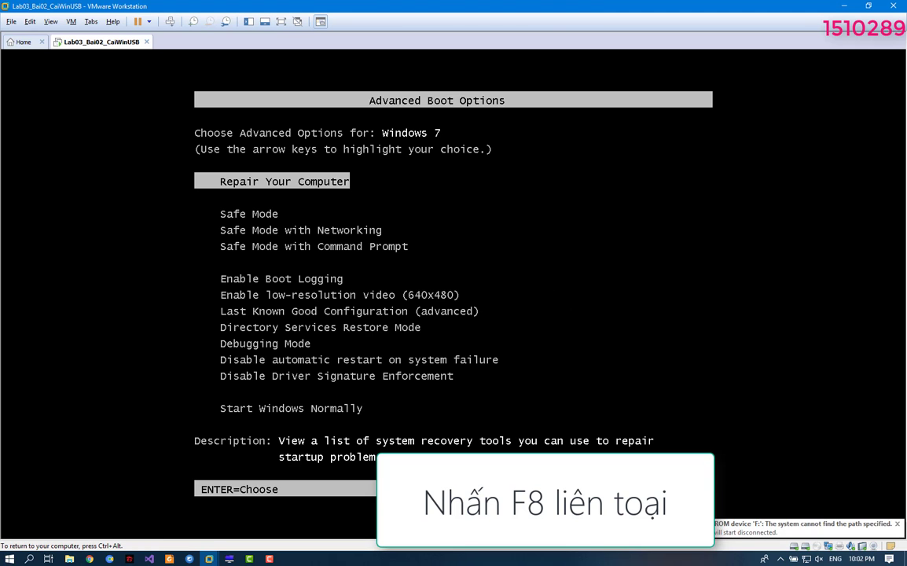
key("Down")
key("Down")
key("Down")
key("Return")
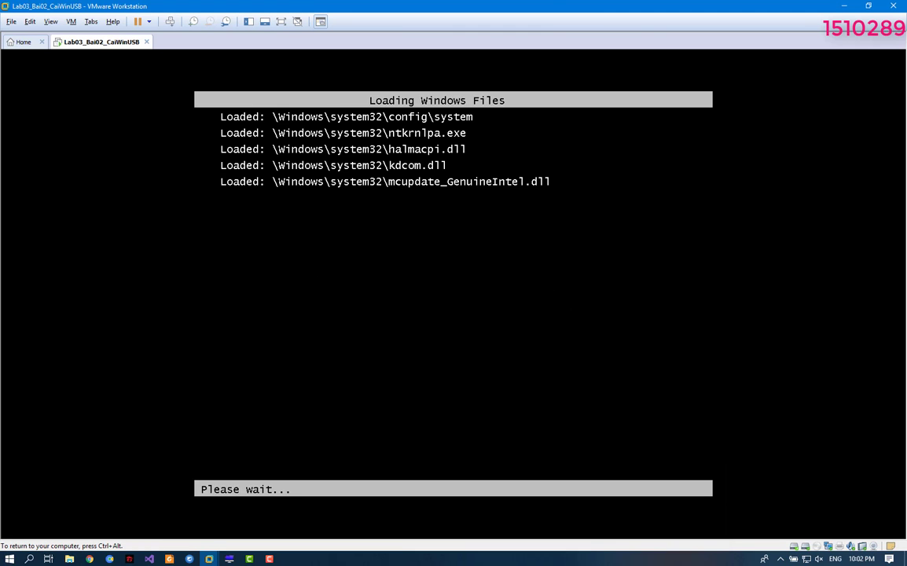
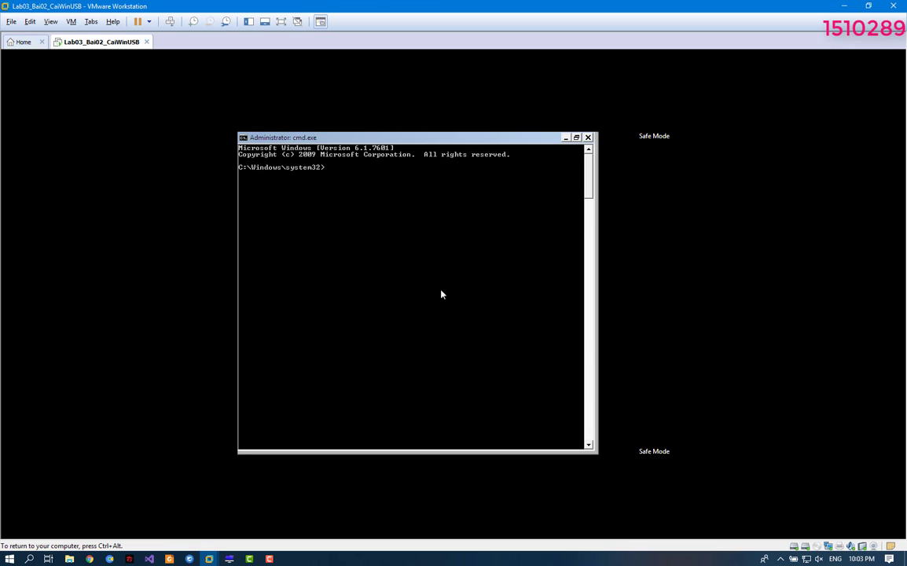
- List the volumes with diskpart's list volume command to identify the DATA drive's letter, and exit diskpart
type("diskpart")
key("Return")
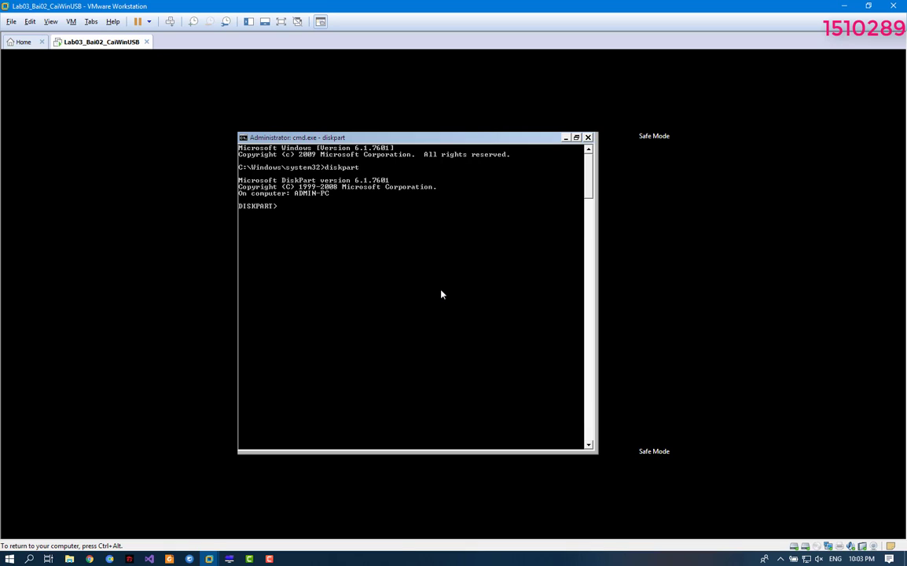
type("list volume")
key("Return")
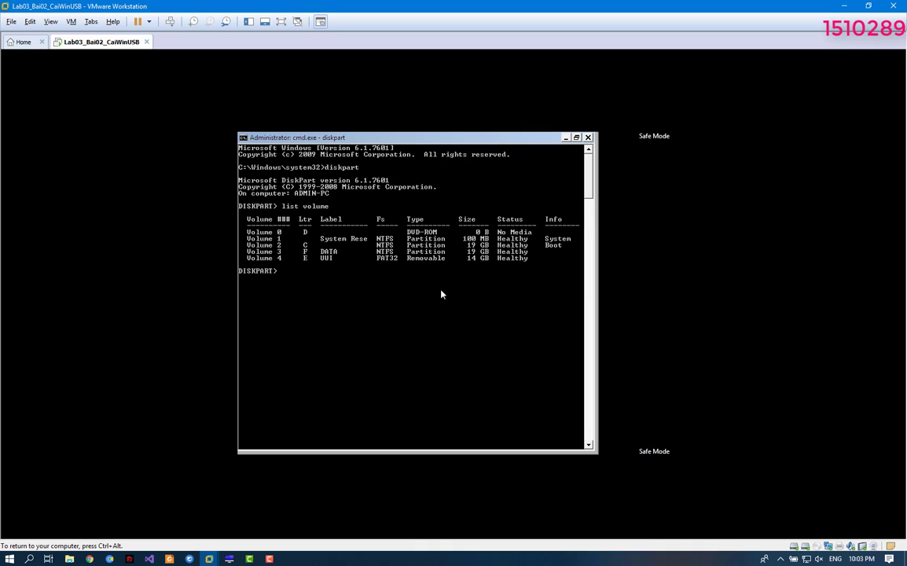
left_click(330, 254)
type("exit")
key("Return")
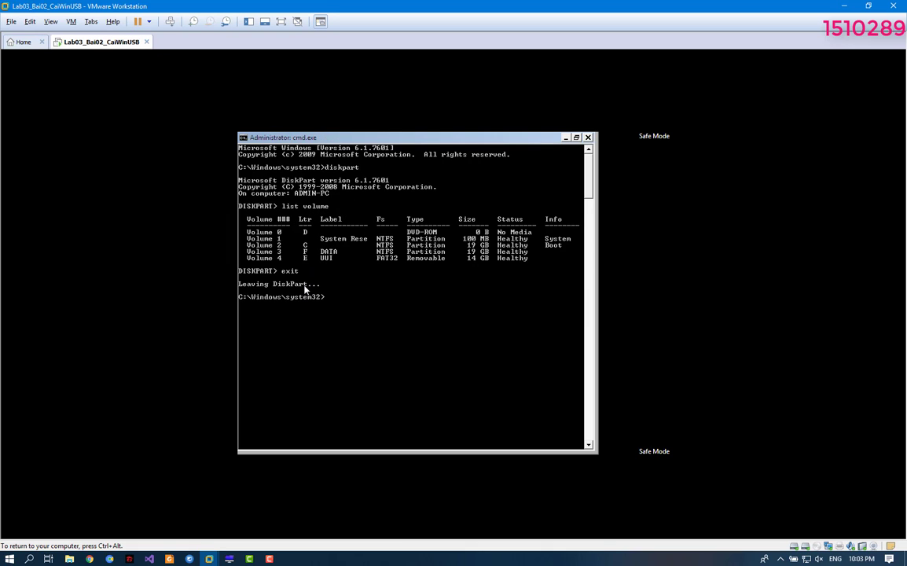
- Switch the command prompt to drive F: and list its contents with dir
type("F:")
key("Return")
type("cd W")
key("BackSpace")
key("BackSpace")
key("BackSpace")
key("BackSpace")
type("dir")
key("Return")
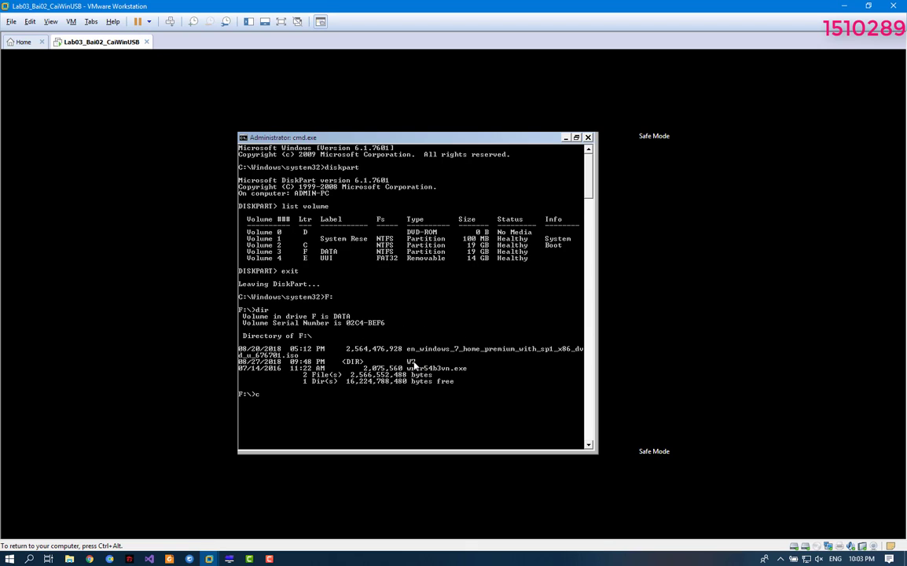
- Change to the W7 folder on drive F:, clear the command prompt screen and list the folder's contents with dir
type("cd W7")
key("Return")
type("cls")
key("Return")
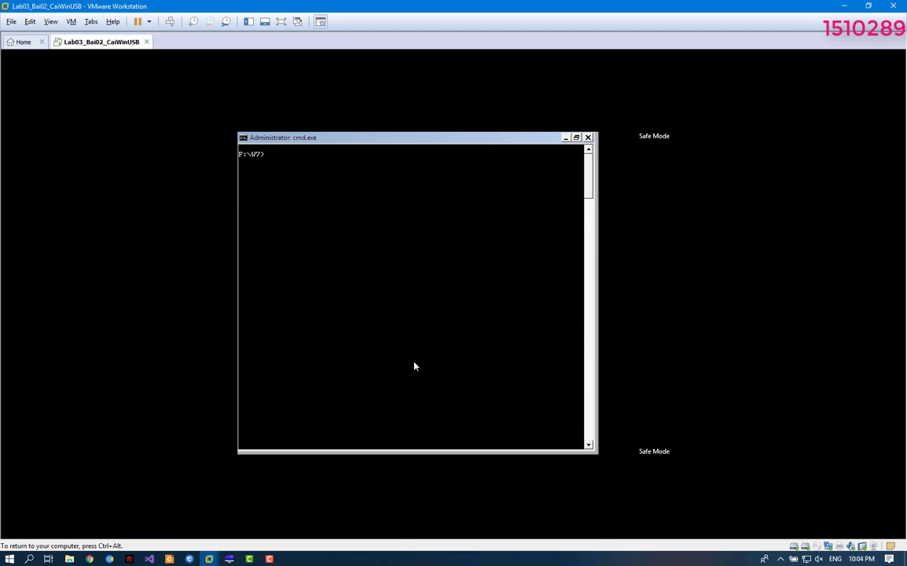
type("dir")
key("Return")
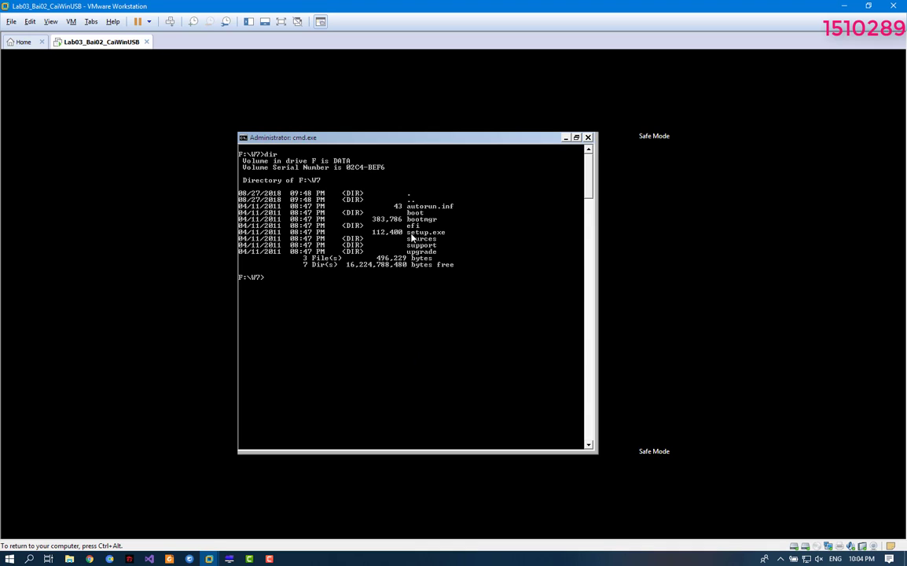
- Run setup.exe from the W7 folder and start the Windows 7 installation
key("ctrl")
key("ctrl")
key("ctrl")
type("setup.exe")
key("Return")
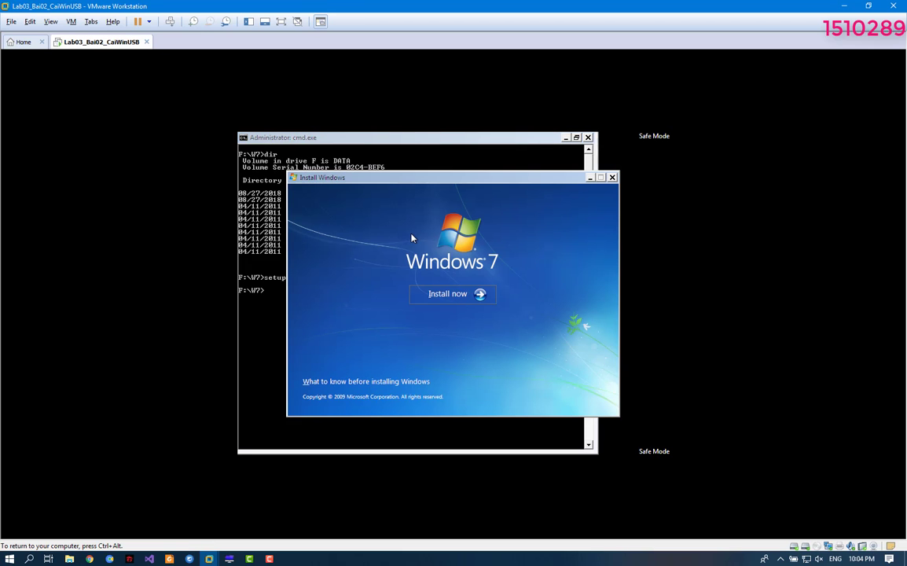
left_click(455, 299)
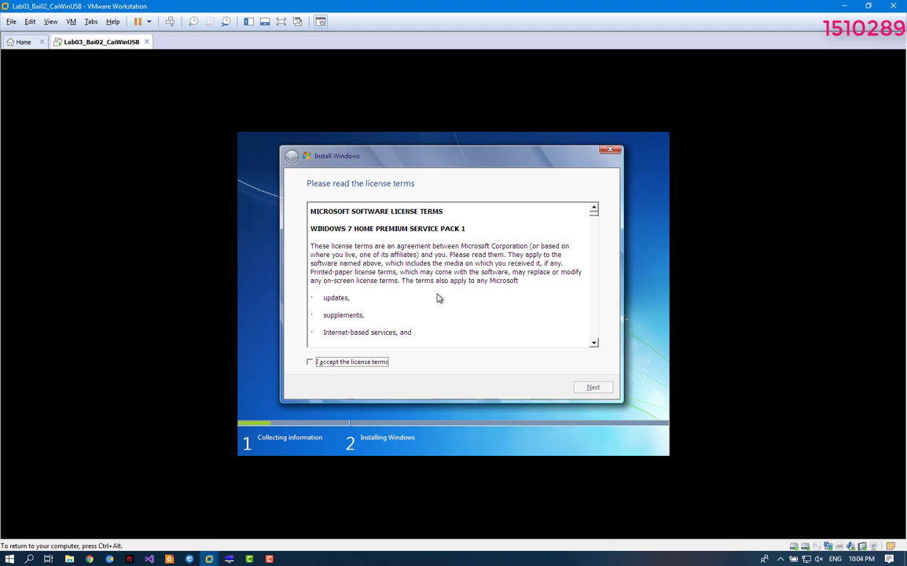
- Accept the license terms, proceed to the installation location choice and select Disk 1 Partition 1: DATA (F:)
left_click(378, 363)
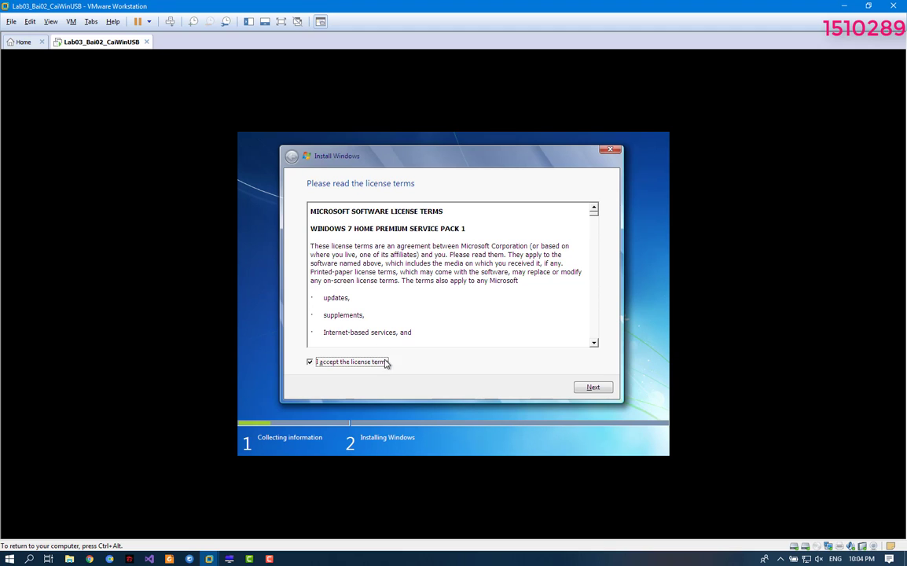
left_click(580, 388)
left_click(469, 279)
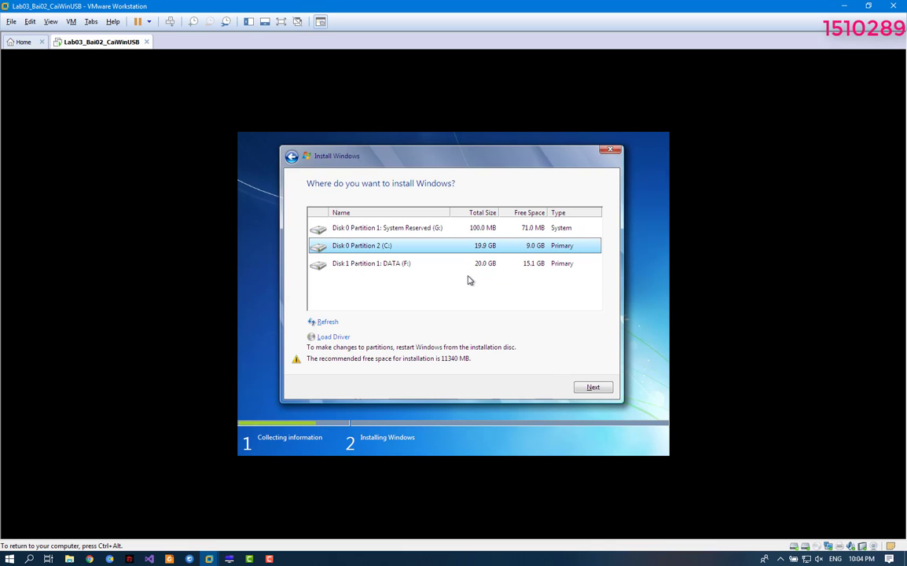
left_click(474, 269)
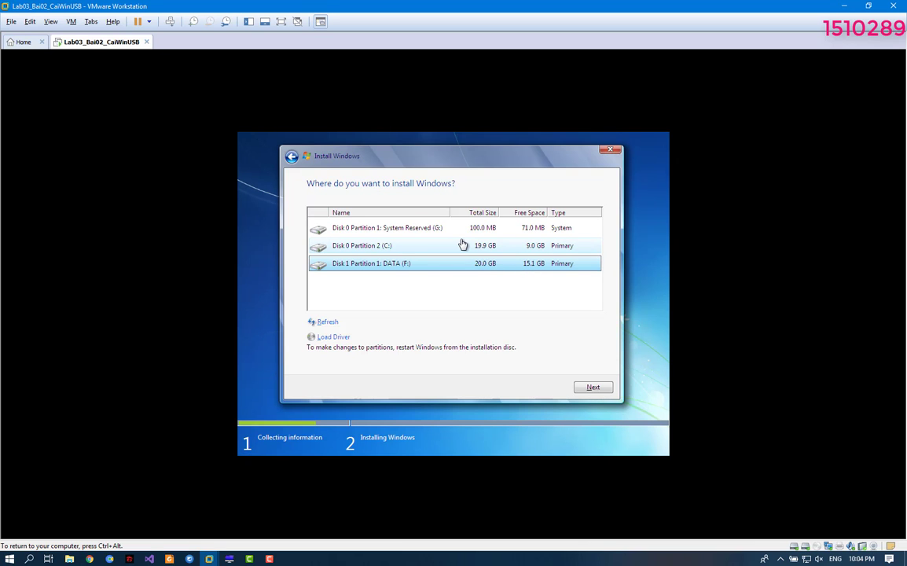
key("ctrl+alt")
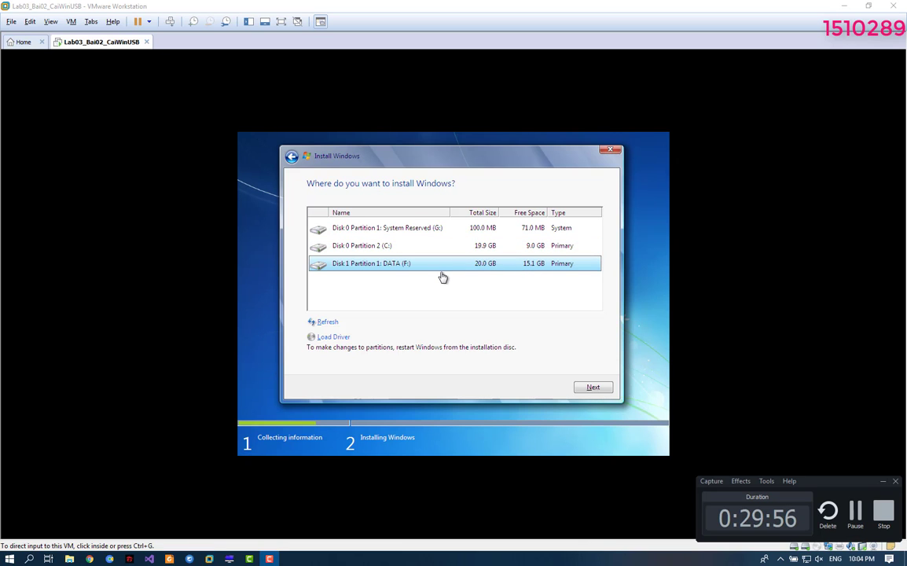